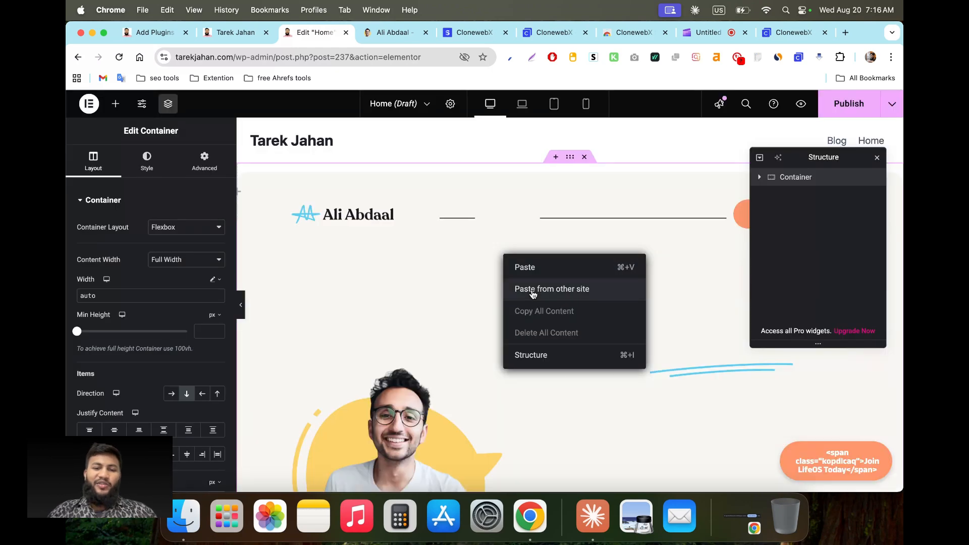
Step: Scroll the Elementor editor canvas down and back up
scroll(452, 354, down, 20)
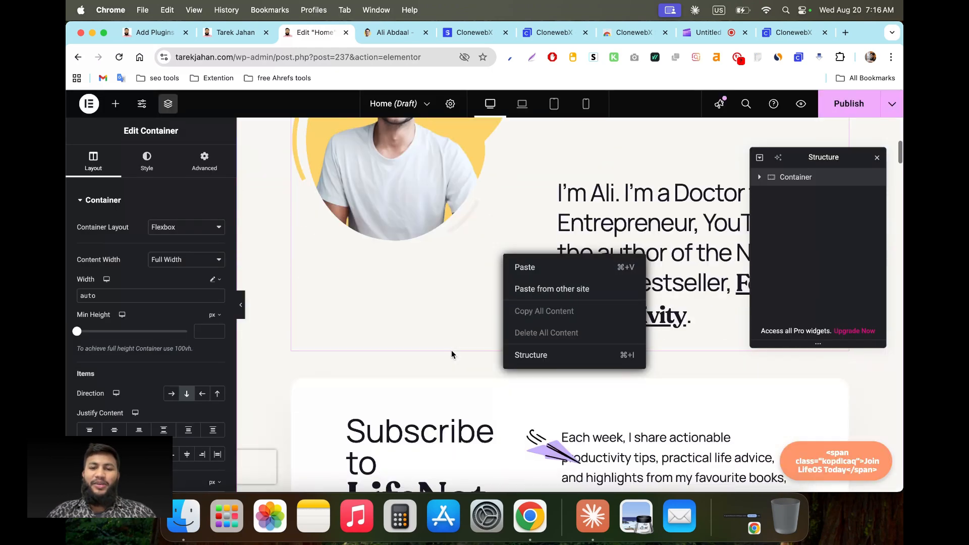
scroll(453, 355, up, 20)
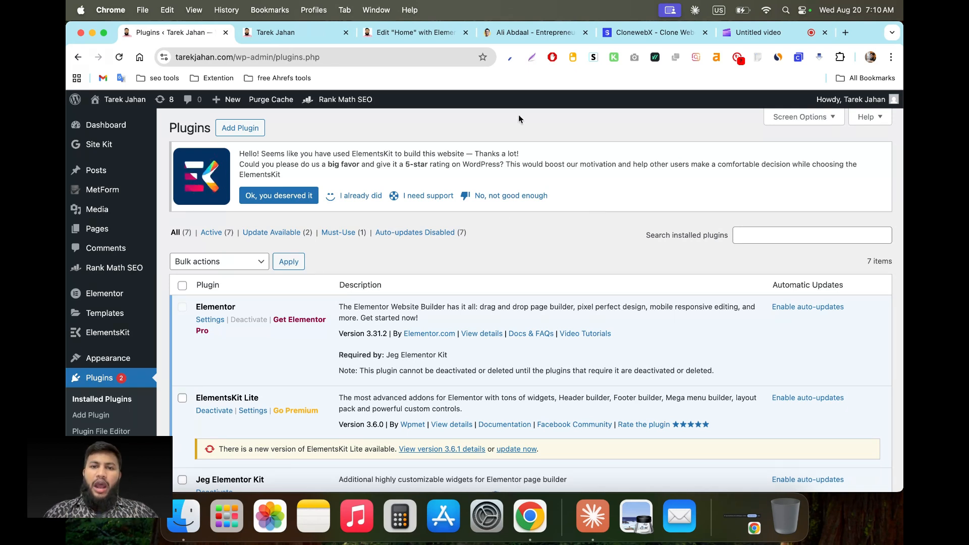
Step: Bring up the aliabdaal.com homepage and scroll through it
click(528, 39)
scroll(377, 356, down, 5)
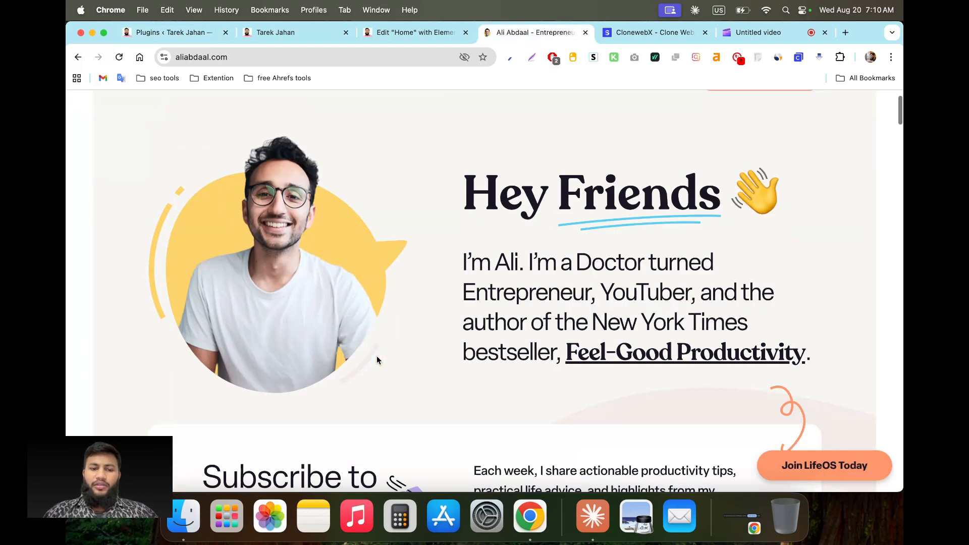
scroll(377, 356, down, 20)
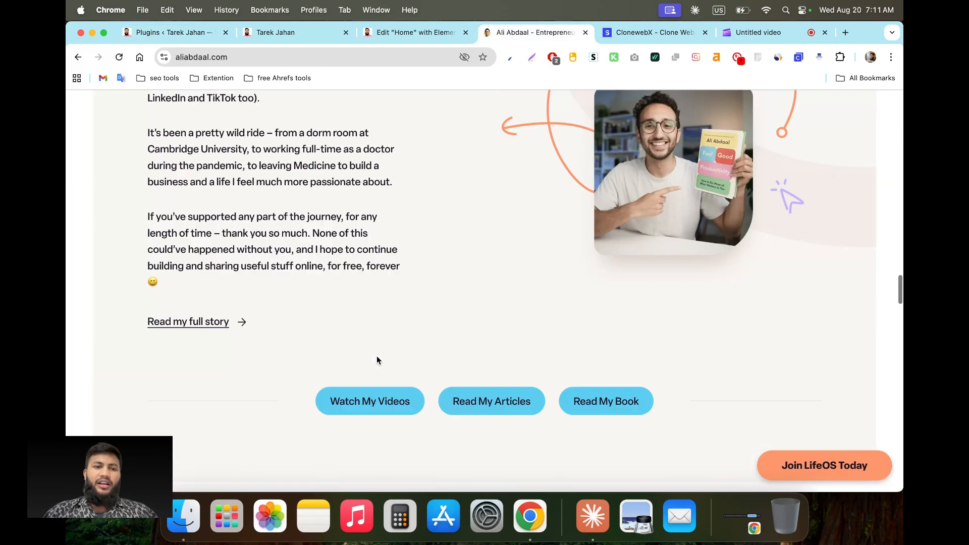
scroll(377, 356, down, 10)
scroll(377, 356, up, 20)
scroll(376, 356, up, 20)
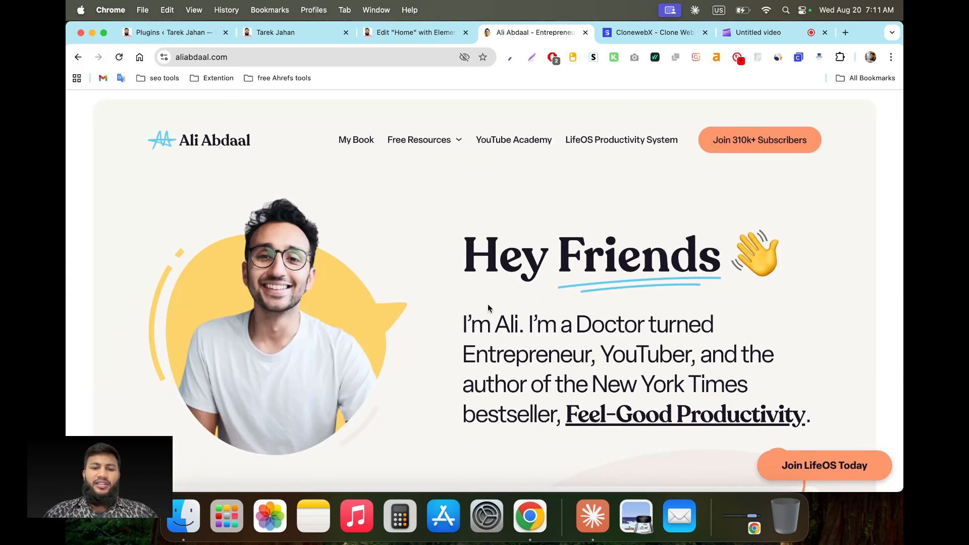
Step: Highlight the Hey Friends hero heading to inspect it, then move to the ClonewebX product page
drag(466, 253, 790, 244)
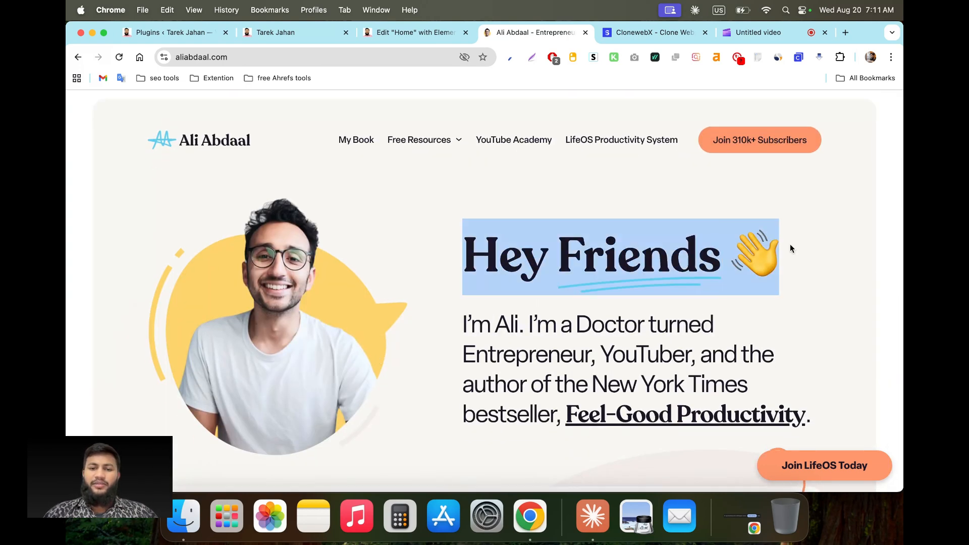
click(790, 244)
drag(467, 258, 770, 256)
click(770, 256)
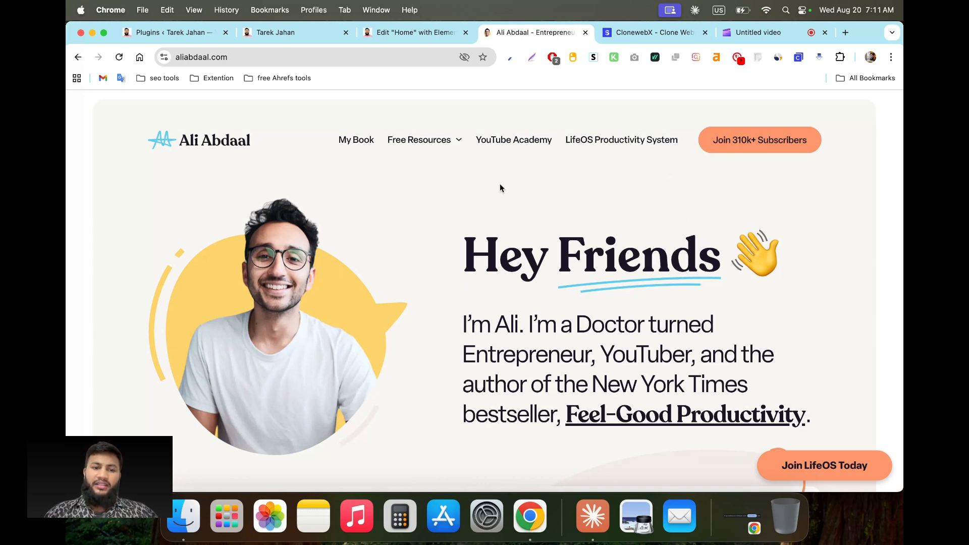
key(ctrl+Tab)
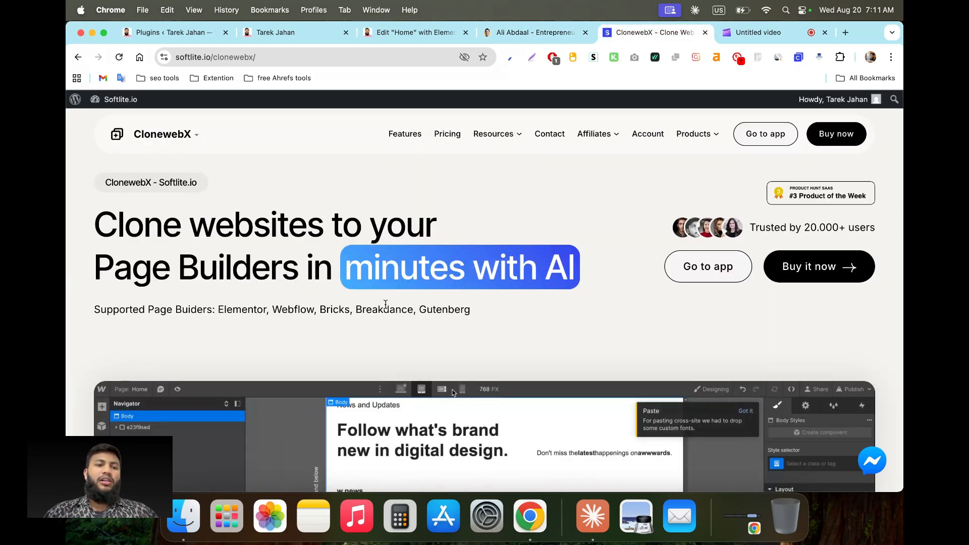
Step: Look over the ClonewebX product page and launch the app's sign-in page via Go to app
scroll(478, 173, down, 4)
scroll(214, 252, up, 6)
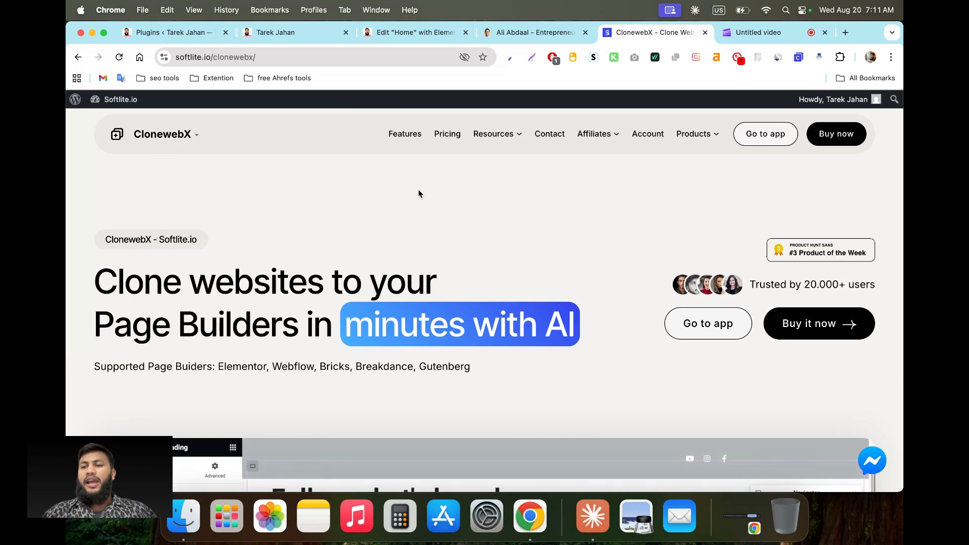
scroll(669, 226, down, 3)
scroll(669, 227, up, 3)
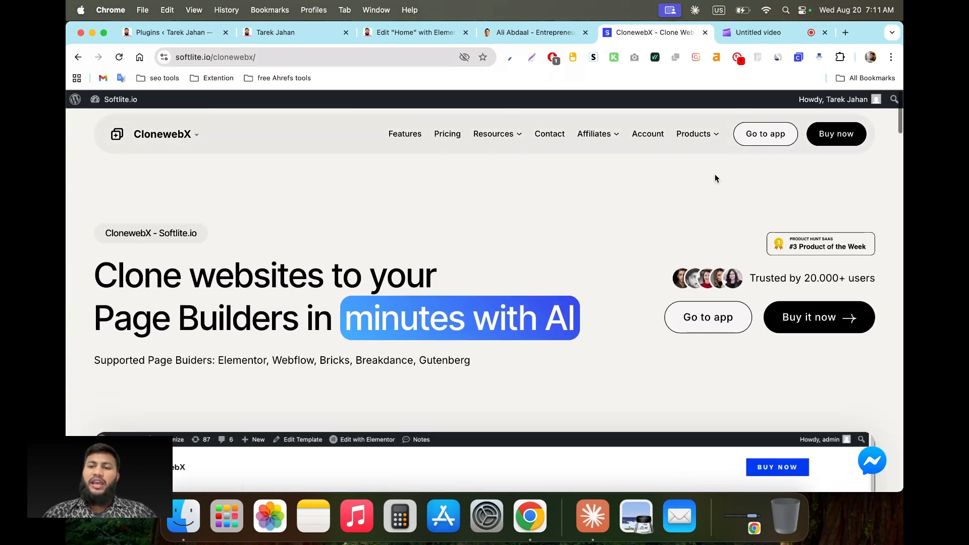
click(761, 137)
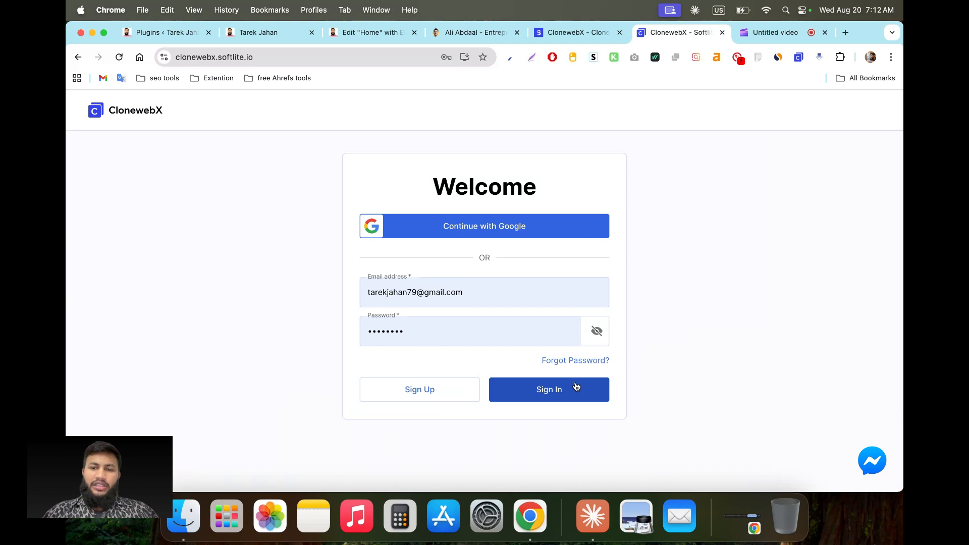
Step: Sign in to ClonewebX and review the projects dashboard showing 28 projects remaining
click(558, 398)
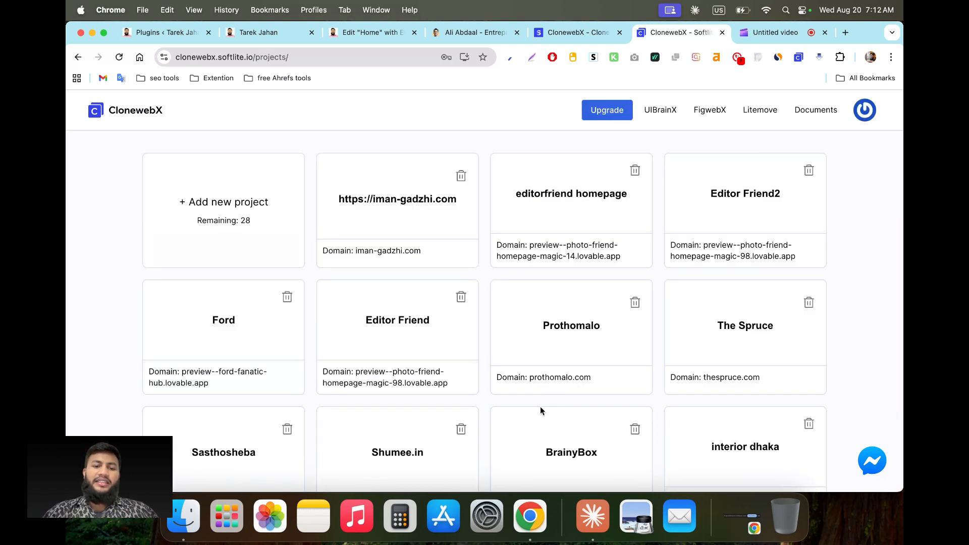
scroll(291, 347, down, 2)
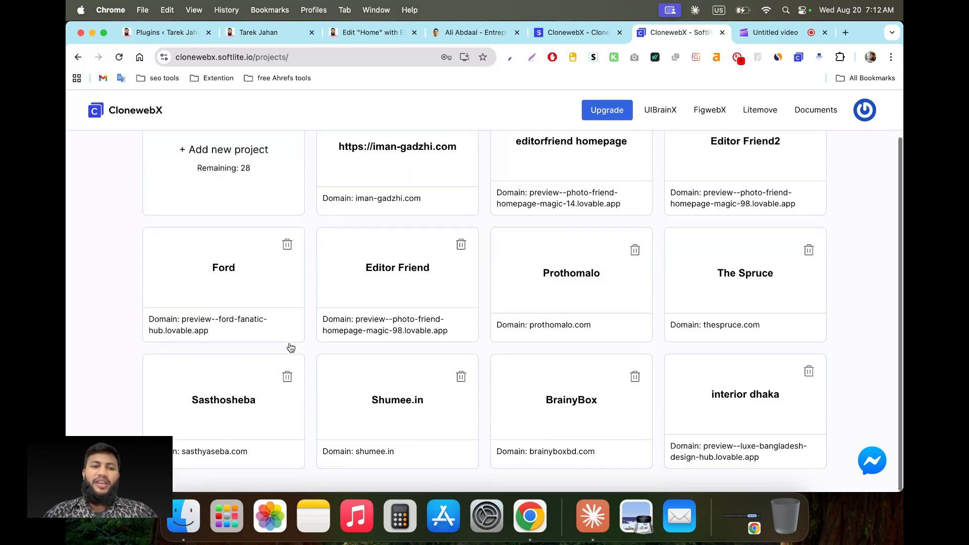
scroll(303, 364, up, 2)
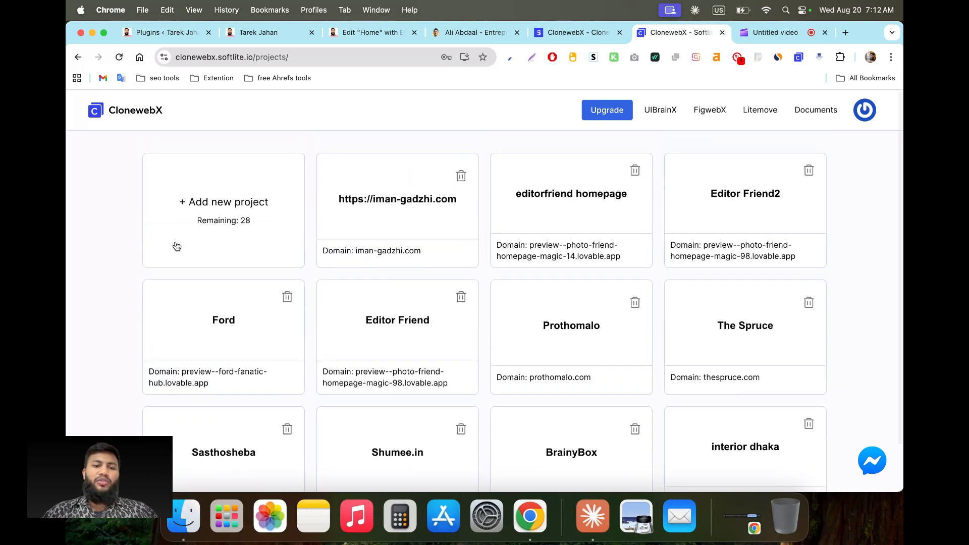
click(242, 229)
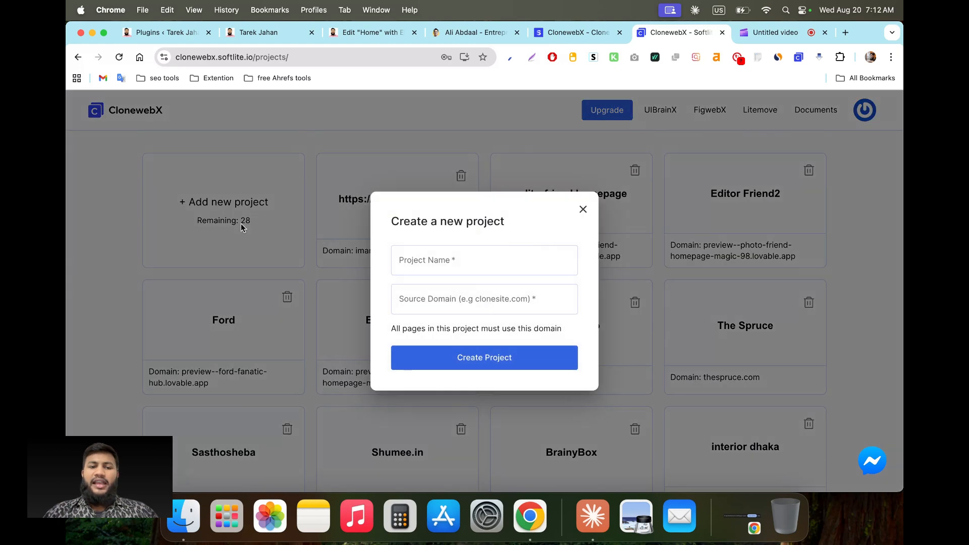
click(404, 259)
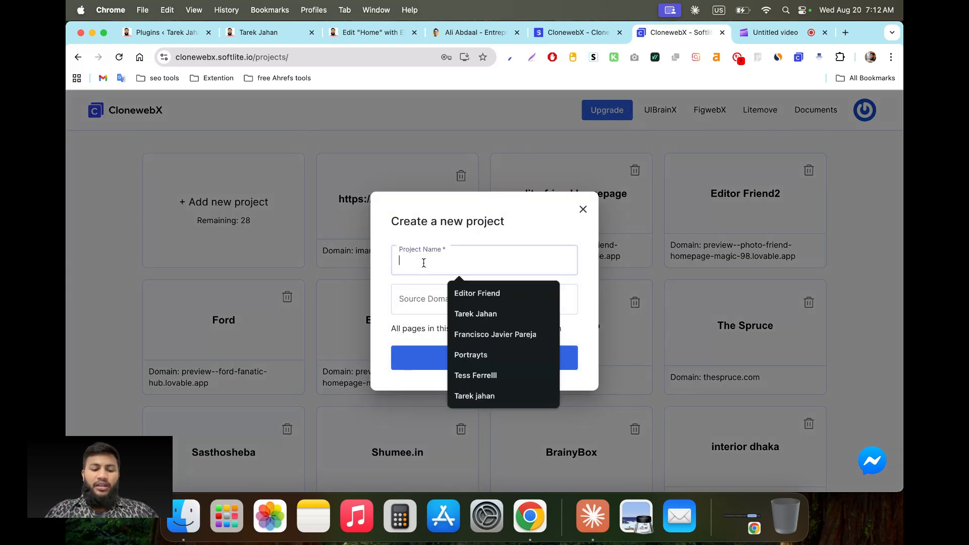
text(Ali)
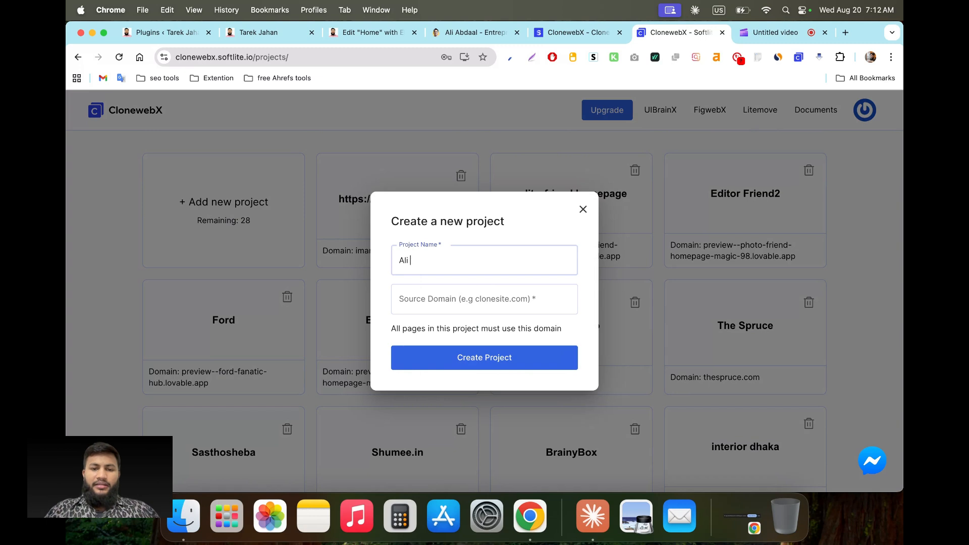
text( Abdal)
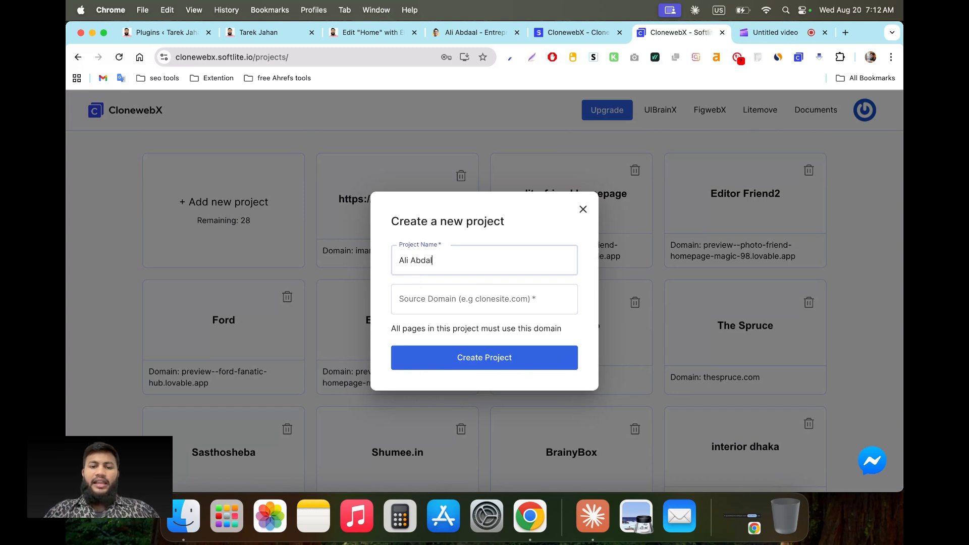
click(416, 303)
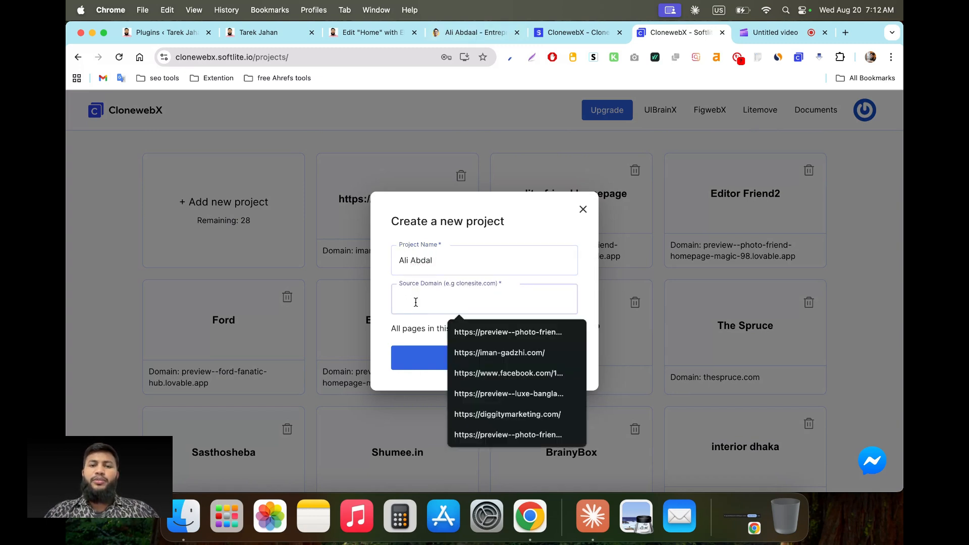
click(469, 32)
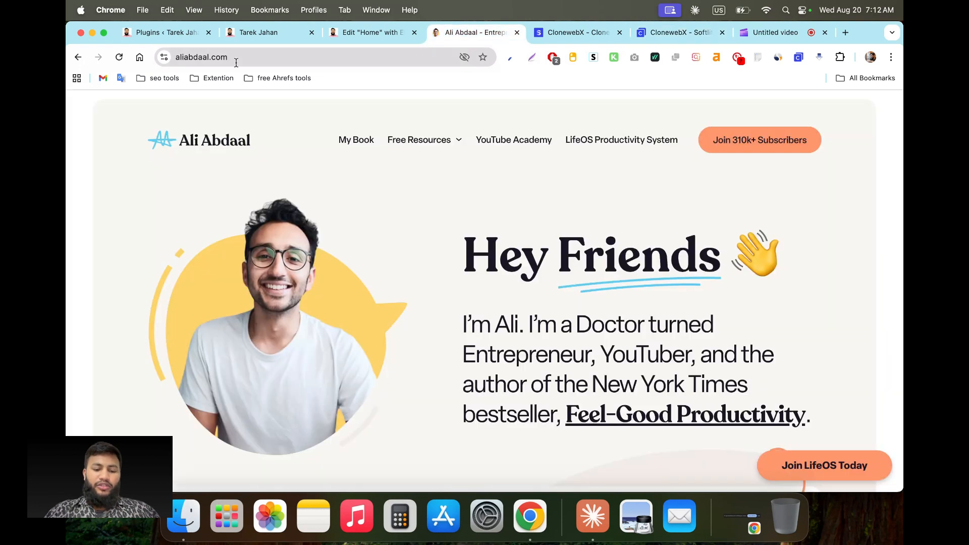
click(236, 61)
key(super+c)
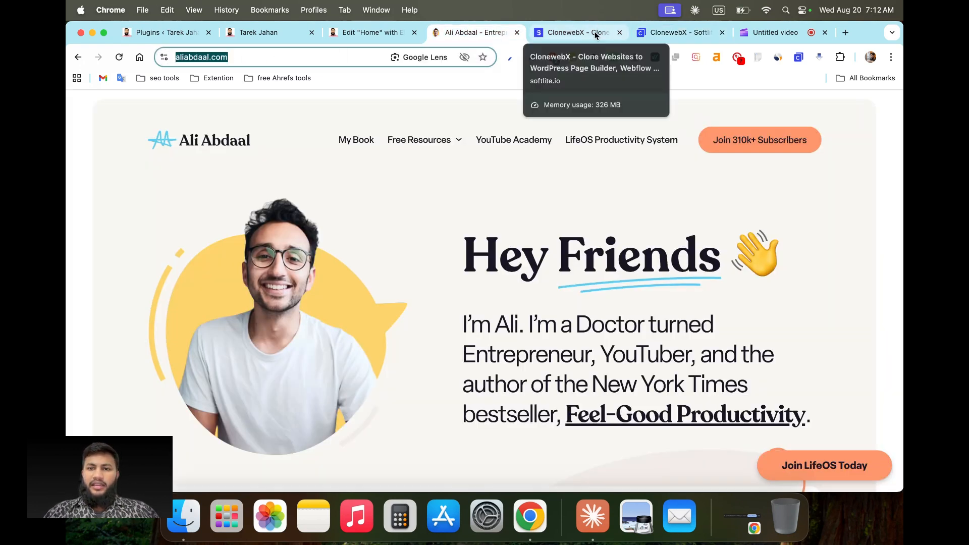
click(652, 32)
key(super+v)
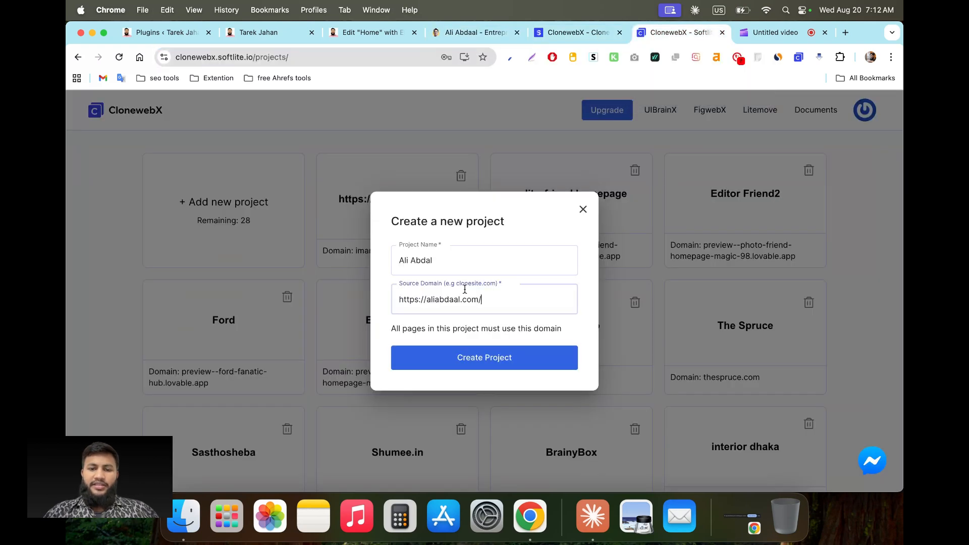
click(461, 360)
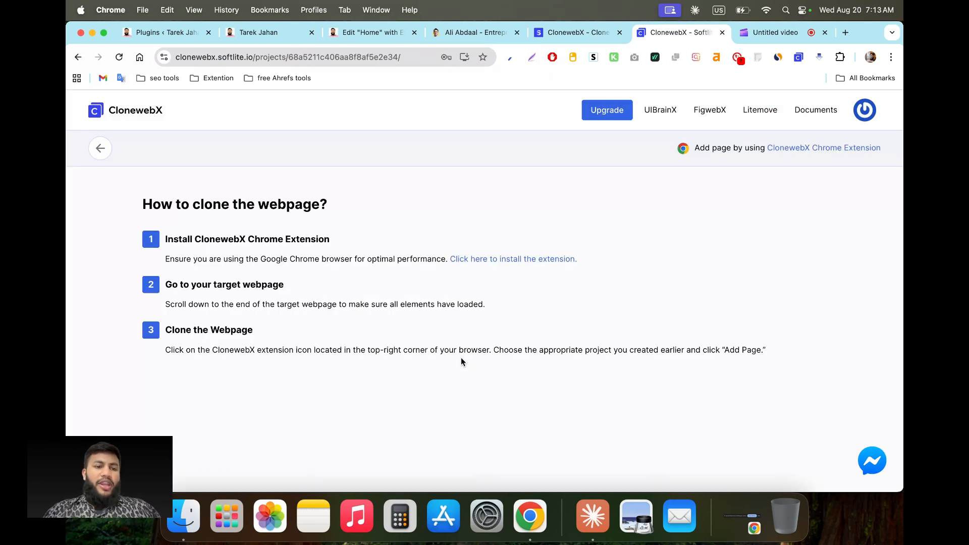
Step: Confirm the ClonewebX Softlite.io extension is installed in the Chrome Web Store, then return to aliabdaal.com
click(523, 264)
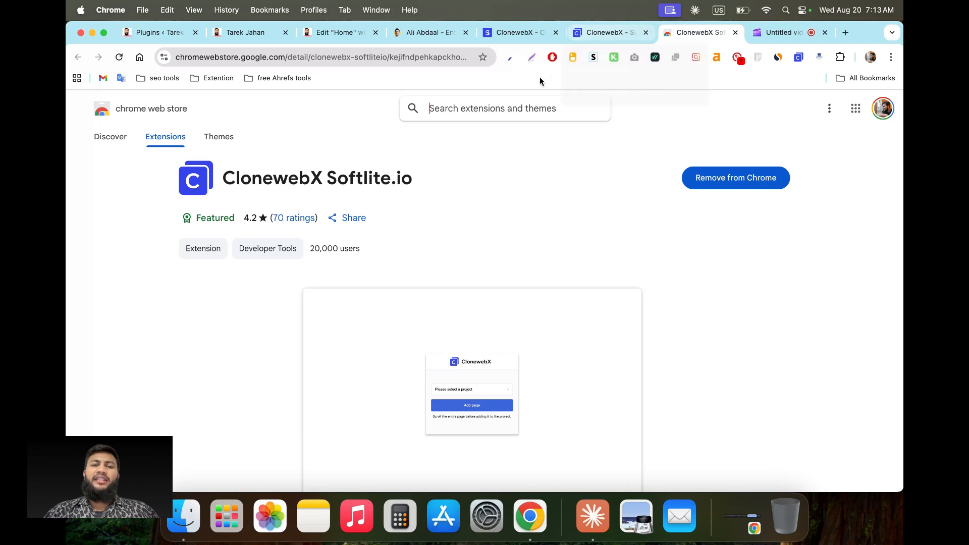
click(416, 33)
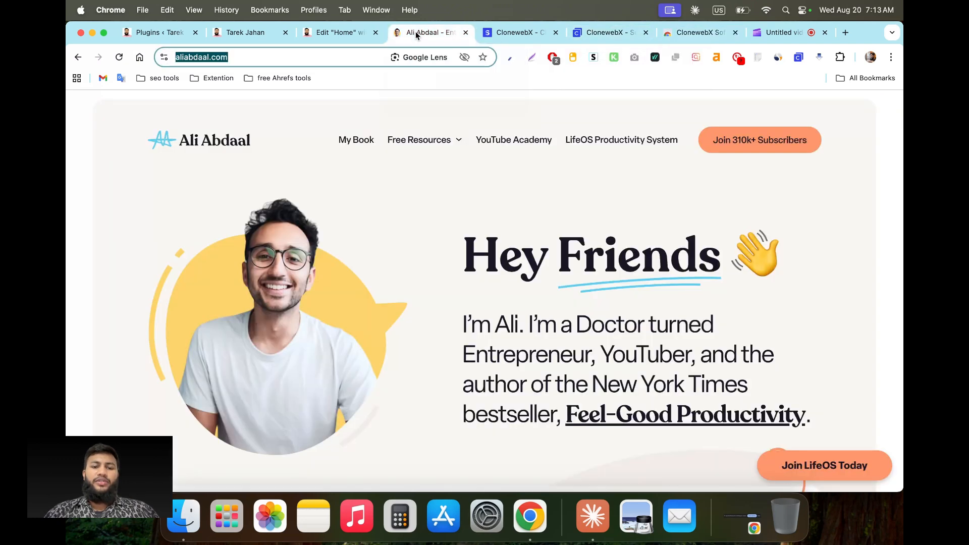
Step: Add the aliabdaal.com homepage to the Ali Abdal project from the ClonewebX extension popup
scroll(345, 362, down, 10)
scroll(346, 367, up, 10)
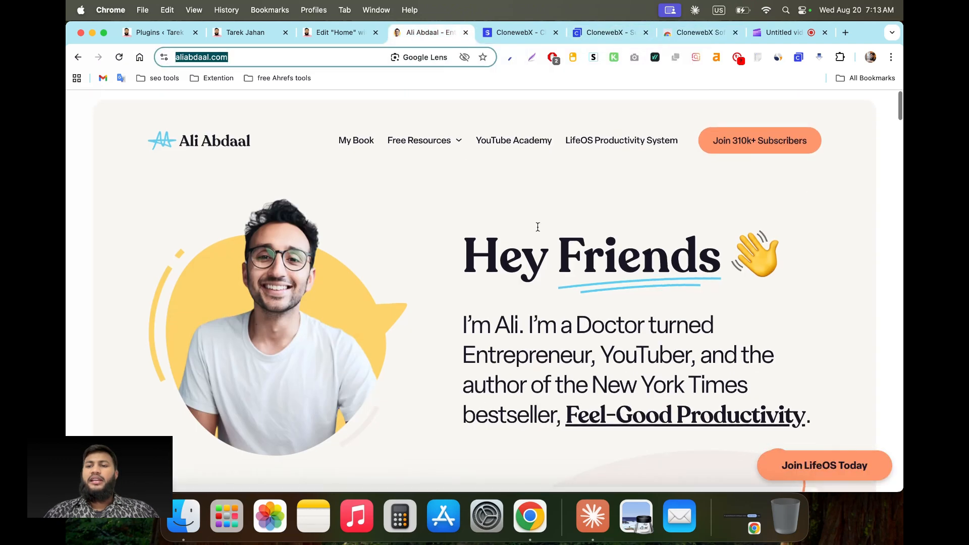
click(798, 58)
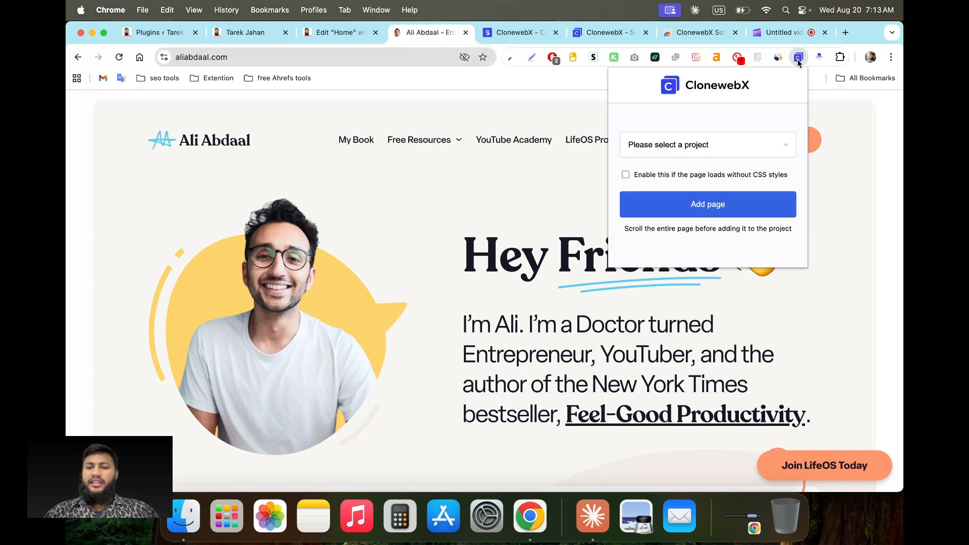
click(729, 146)
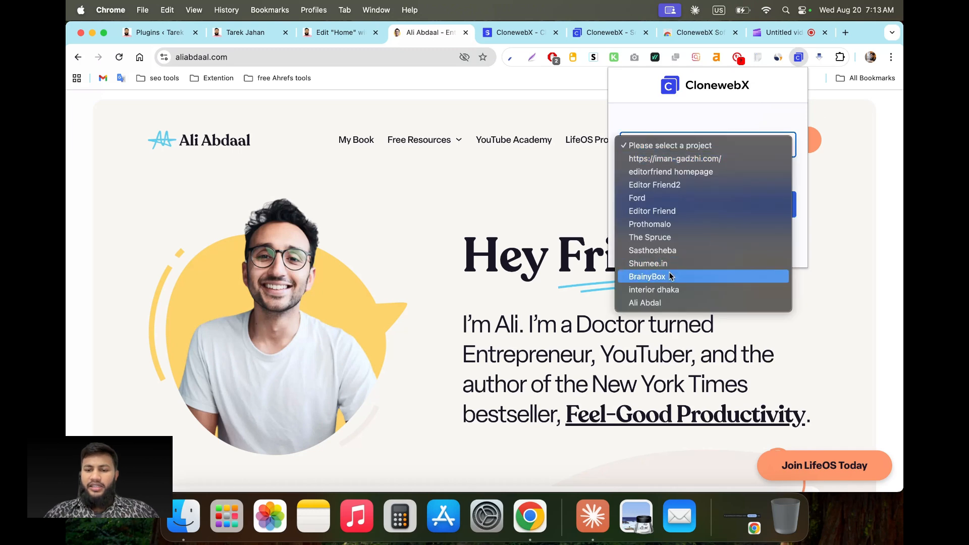
click(658, 303)
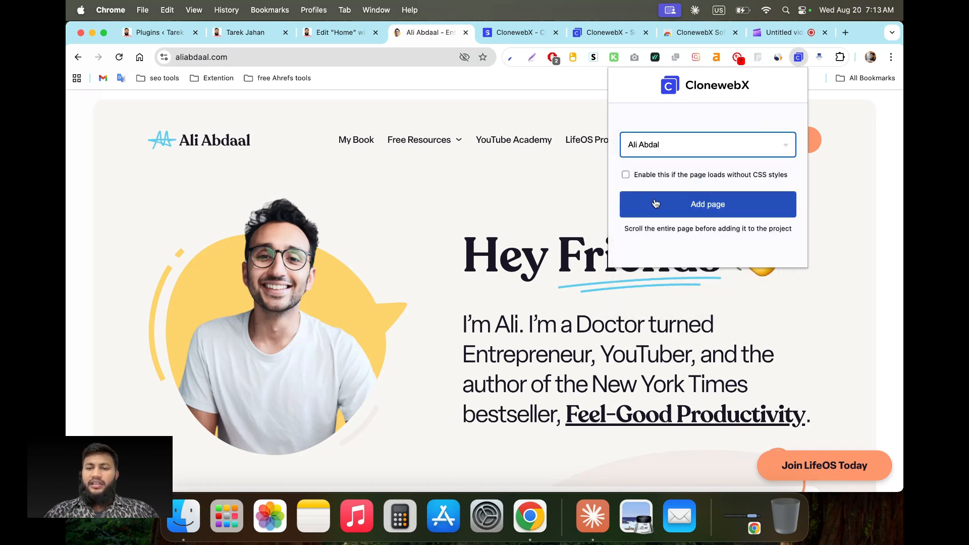
click(690, 209)
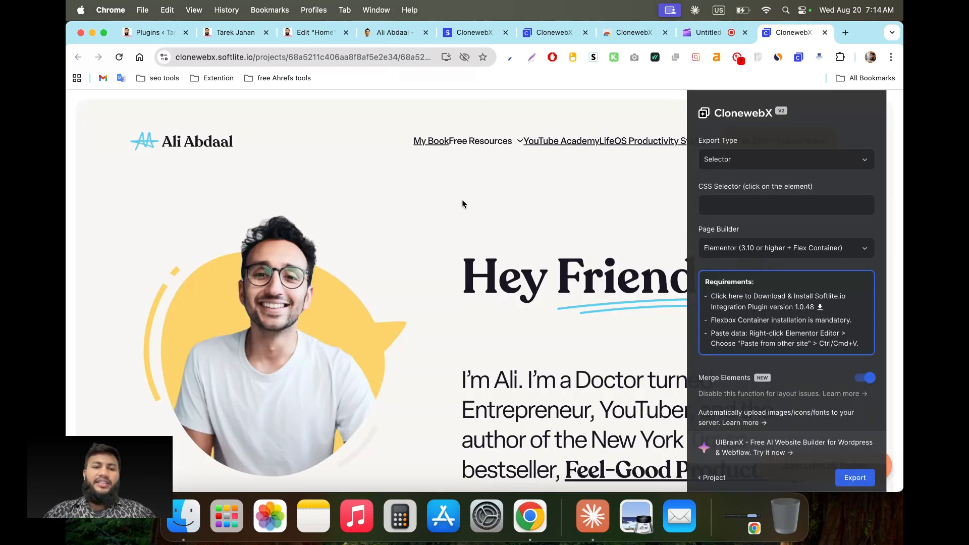
Step: Scroll up and down through the cloned Ali Abdaal page to review it
scroll(428, 342, down, 20)
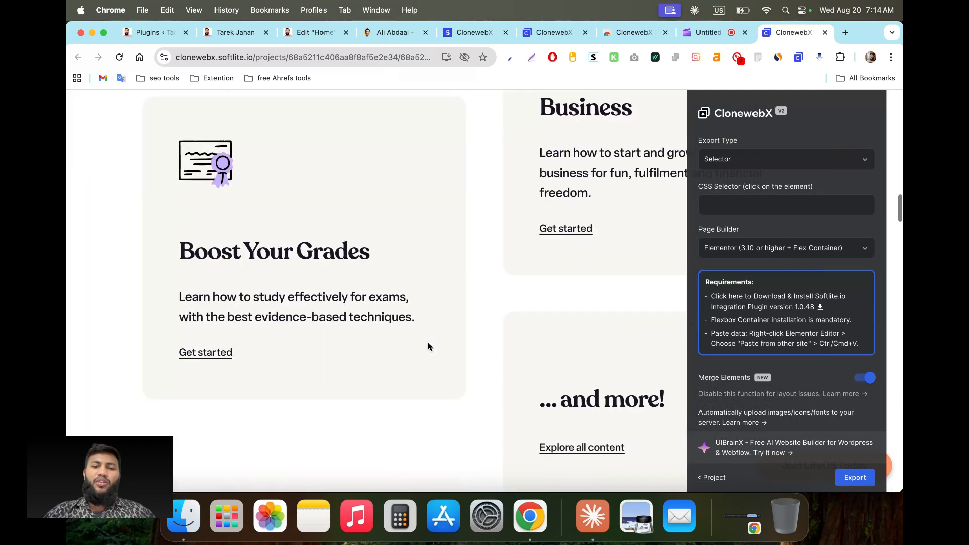
scroll(429, 347, down, 5)
scroll(429, 347, up, 20)
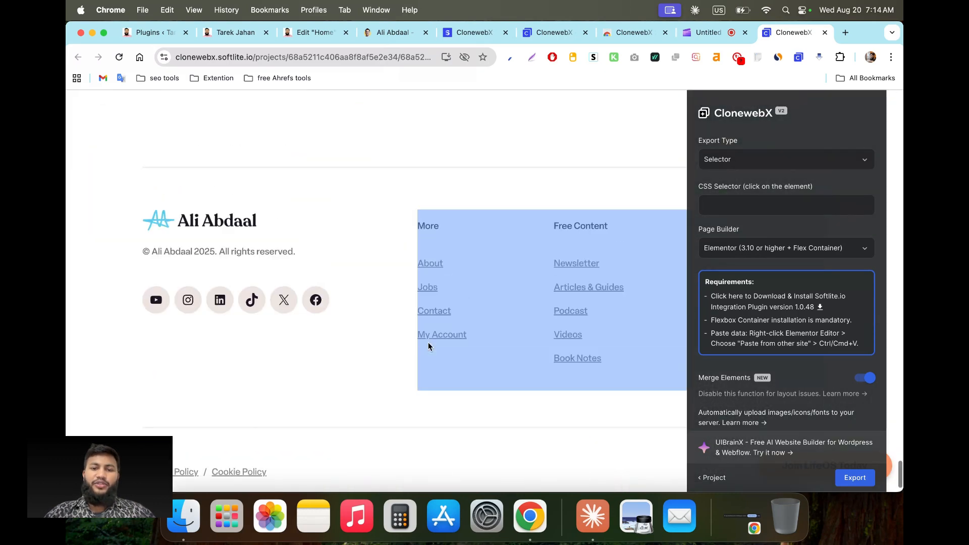
scroll(428, 347, down, 5)
scroll(303, 353, up, 1)
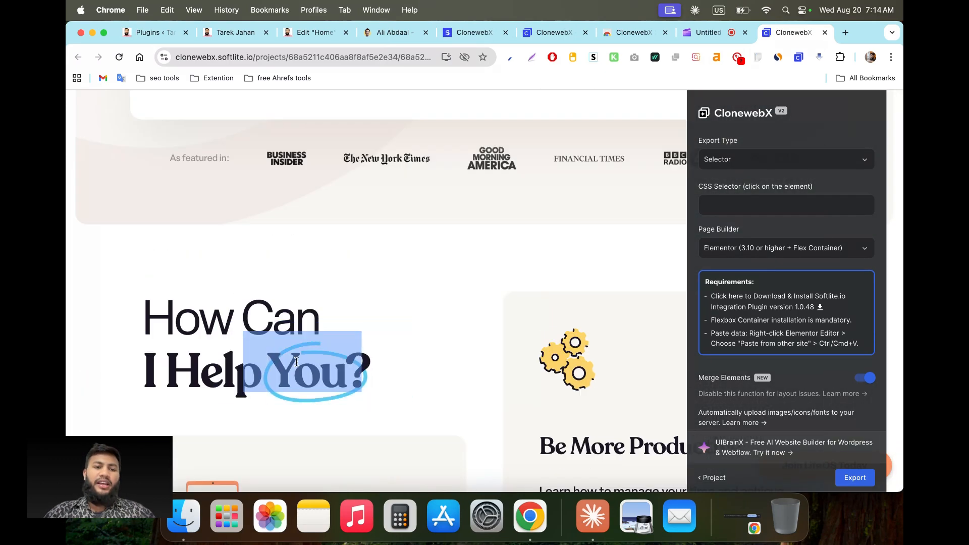
scroll(162, 303, down, 2)
scroll(149, 202, up, 10)
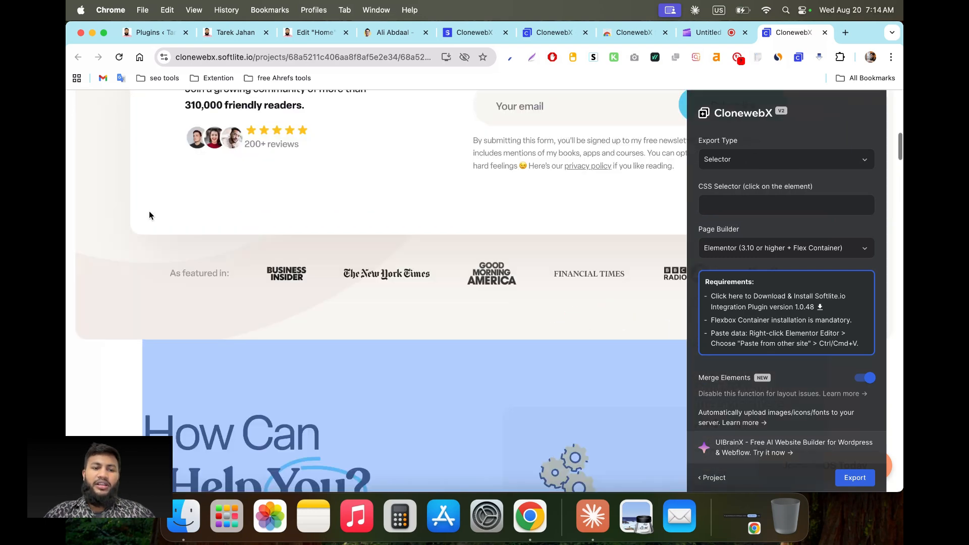
scroll(153, 277, up, 6)
scroll(119, 354, down, 3)
scroll(127, 310, down, 2)
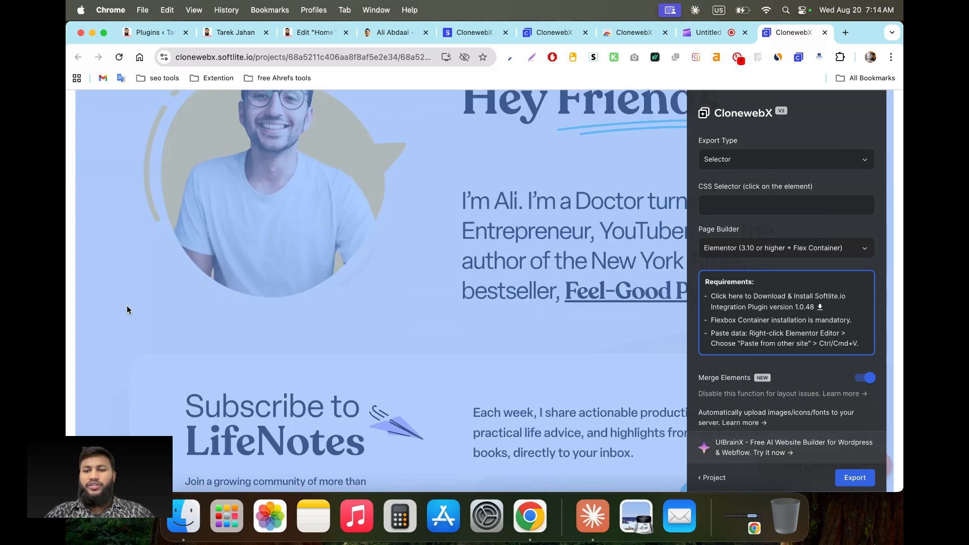
scroll(127, 310, up, 4)
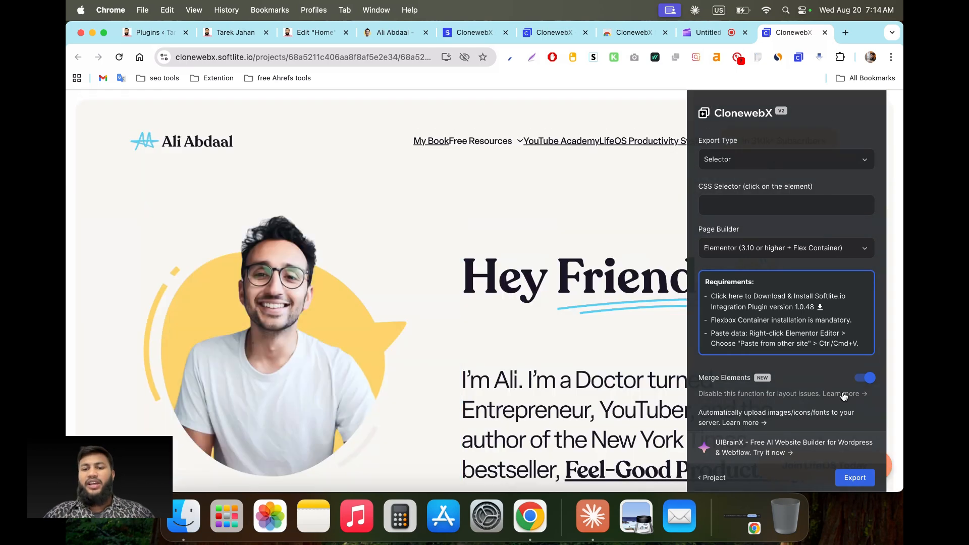
Step: Switch Export Type from Selector to Entire Page, noting the Elementor integration plugin requirements
click(810, 165)
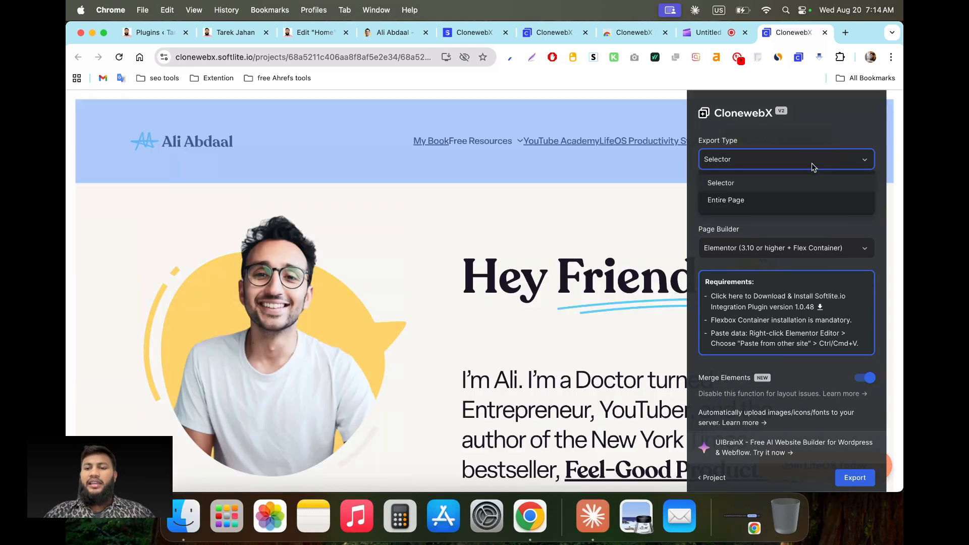
click(762, 208)
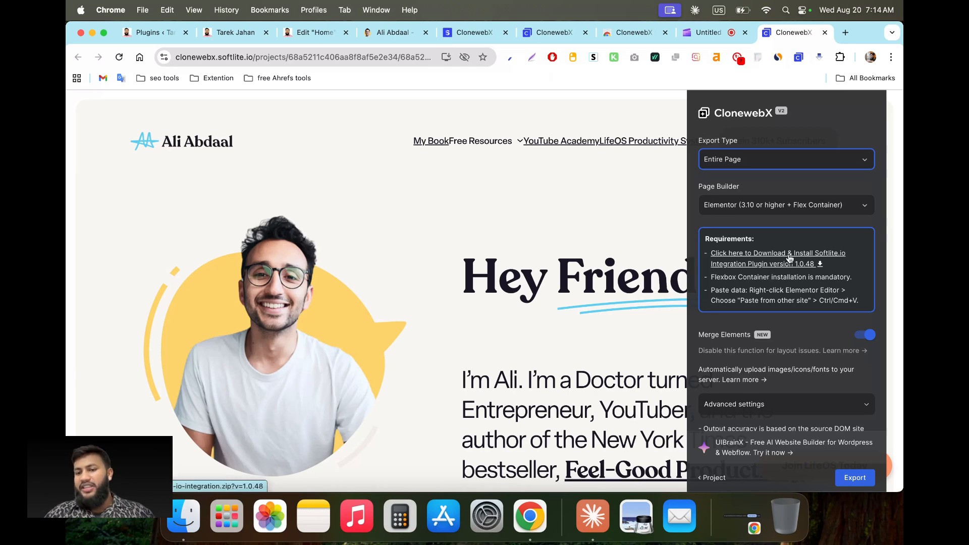
drag(710, 239, 746, 240)
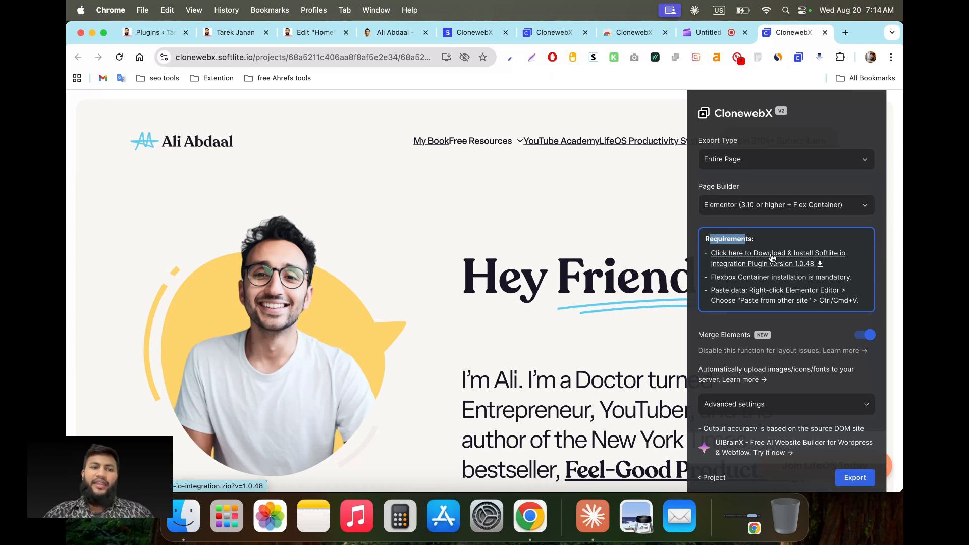
click(152, 33)
Step: Upload softlite-io-integration.zip under Add Plugins and confirm the Softlite.io menu entry already exists
click(259, 132)
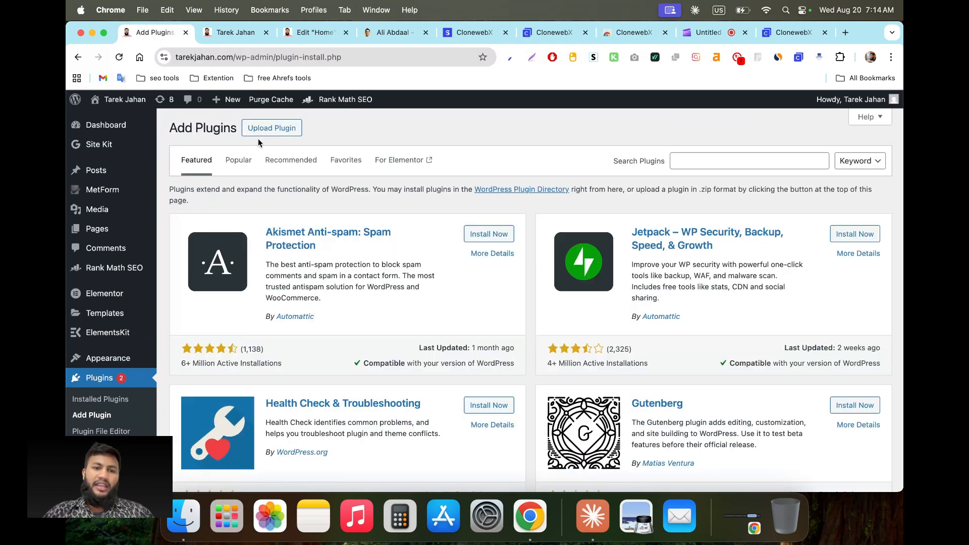
click(269, 129)
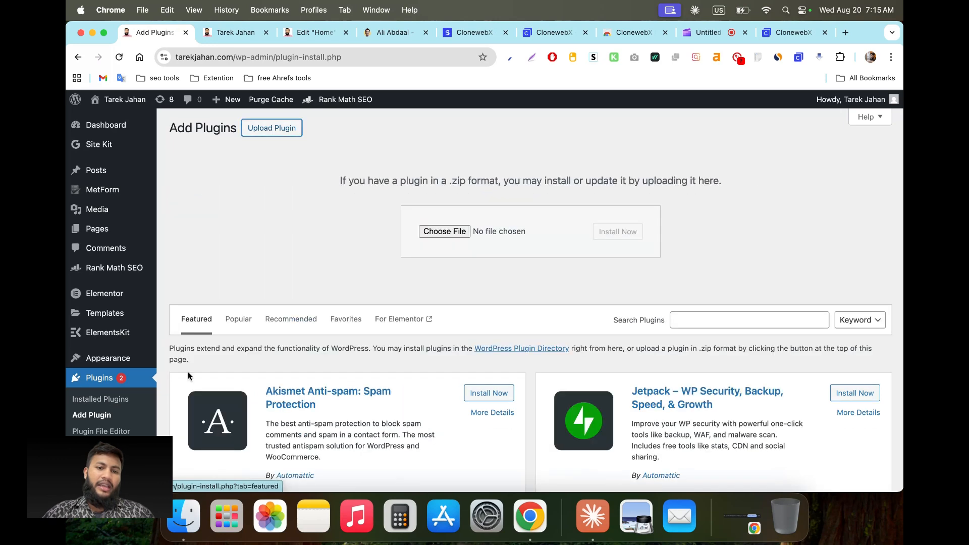
click(178, 510)
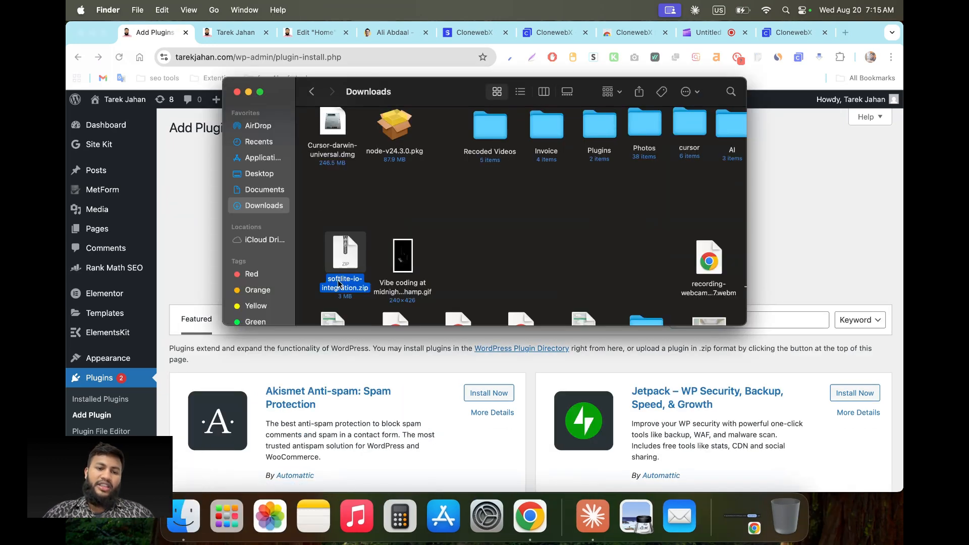
drag(344, 266, 342, 227)
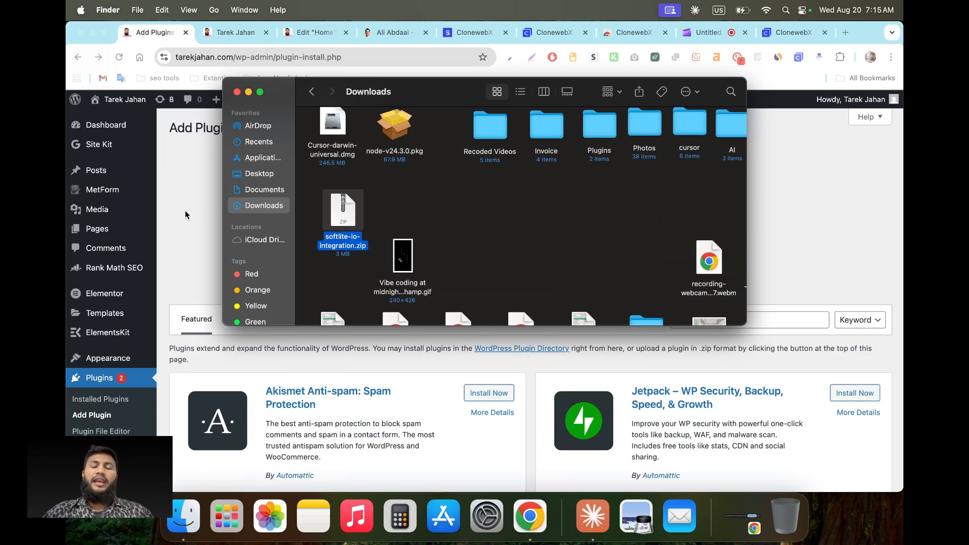
click(207, 234)
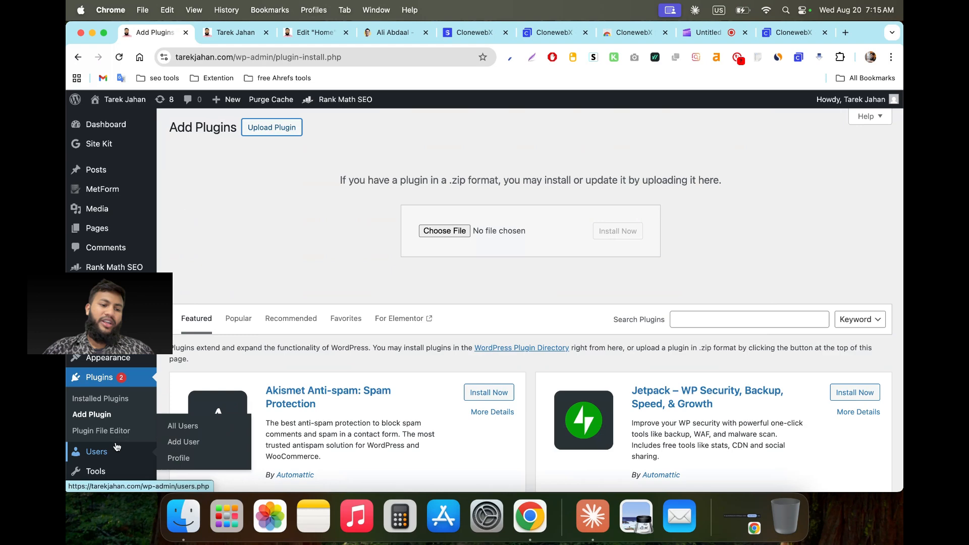
scroll(109, 449, down, 6)
mouse_move(105, 459)
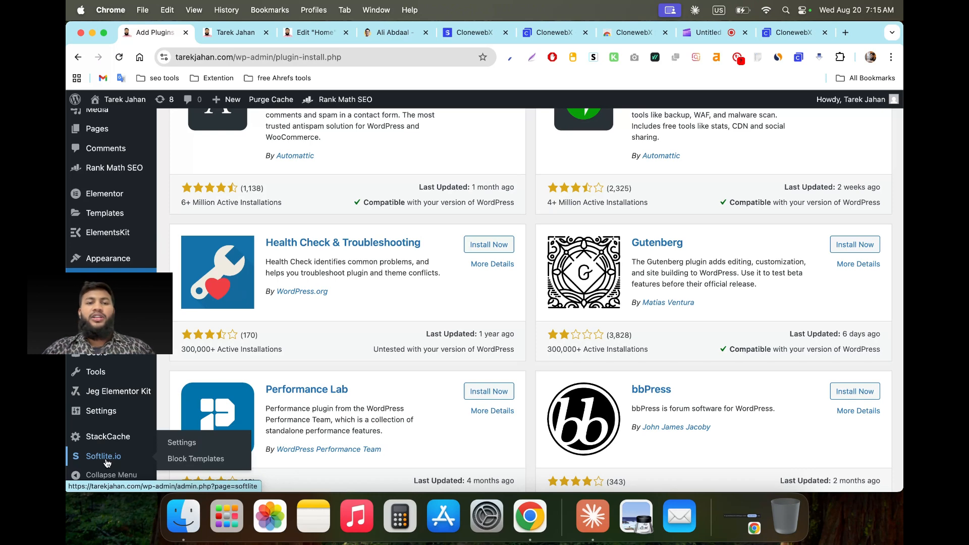
scroll(298, 269, up, 10)
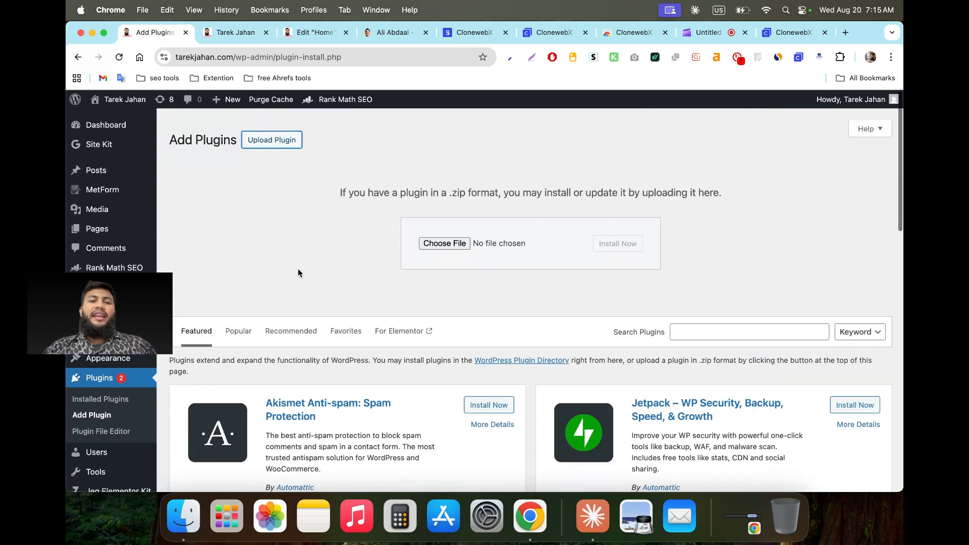
click(387, 32)
Step: Export the entire Ali Abdaal page for Elementor from the ClonewebX panel
click(556, 34)
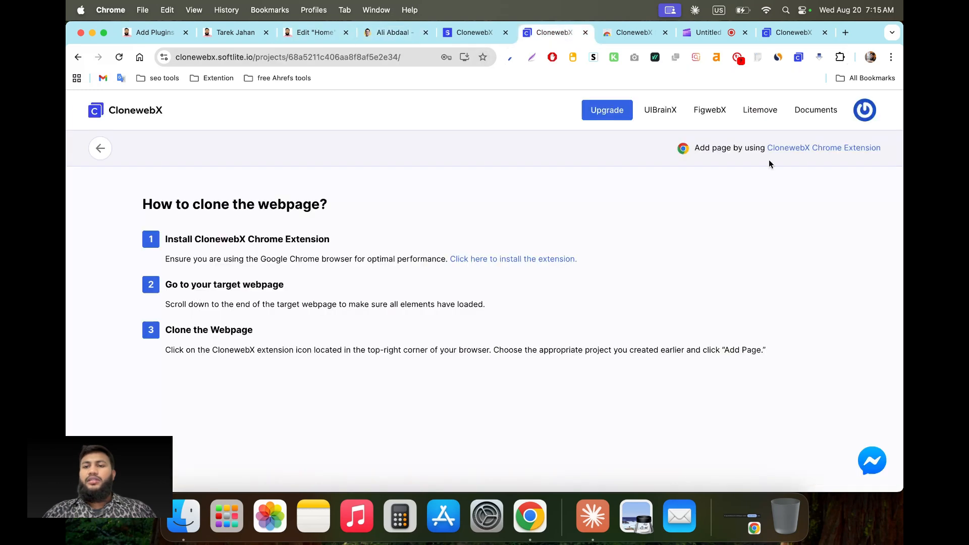
click(803, 33)
click(852, 478)
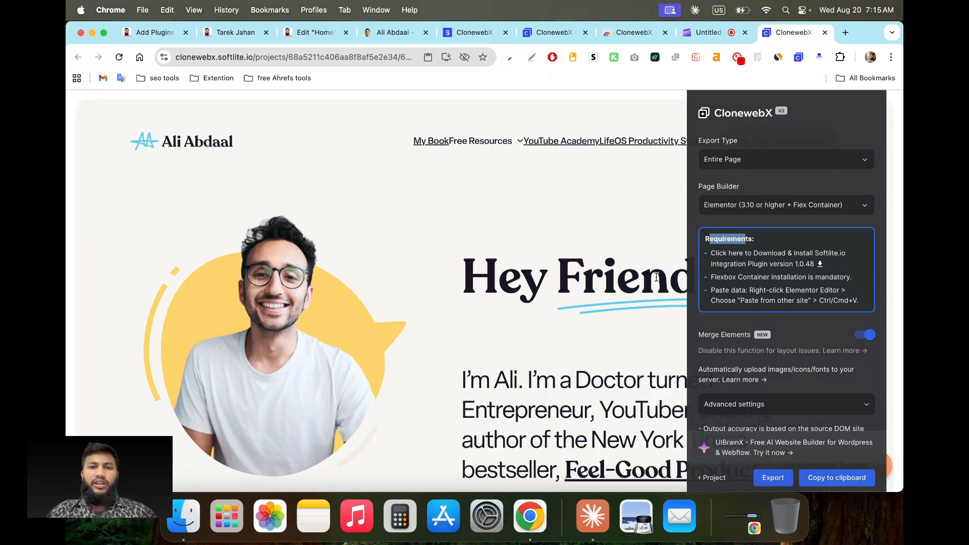
Step: In the Edit Home tab, paste the cloned Ali Abdaal layout into the empty section using Paste from other site
click(318, 34)
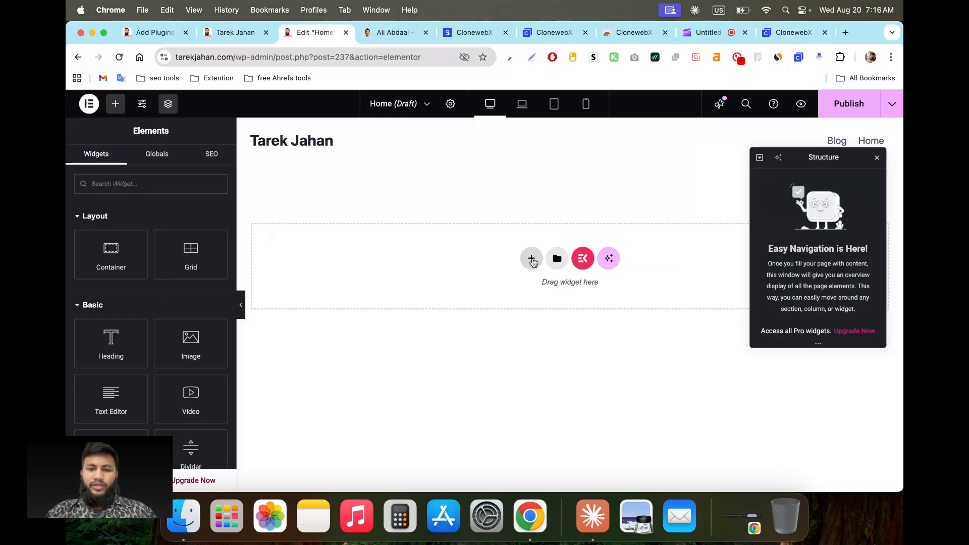
right_click(504, 257)
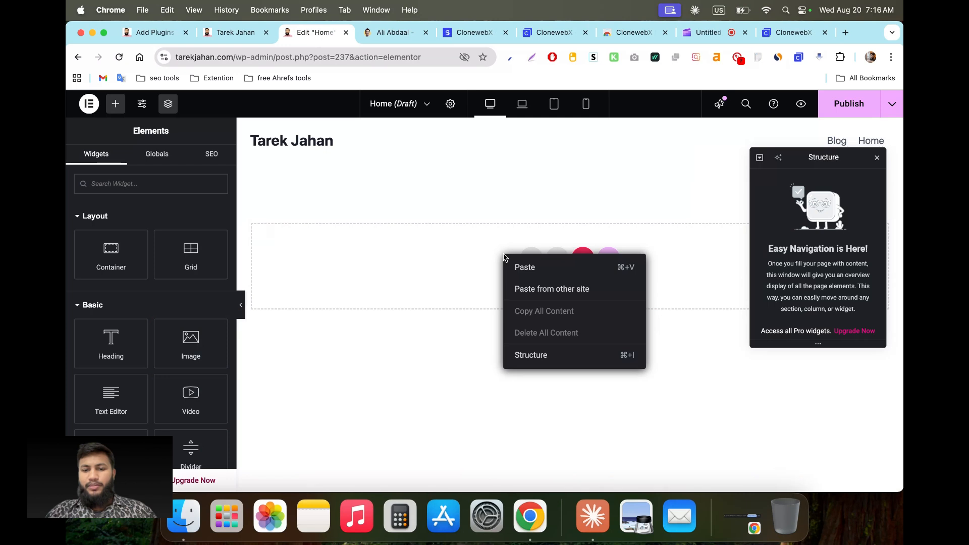
click(533, 291)
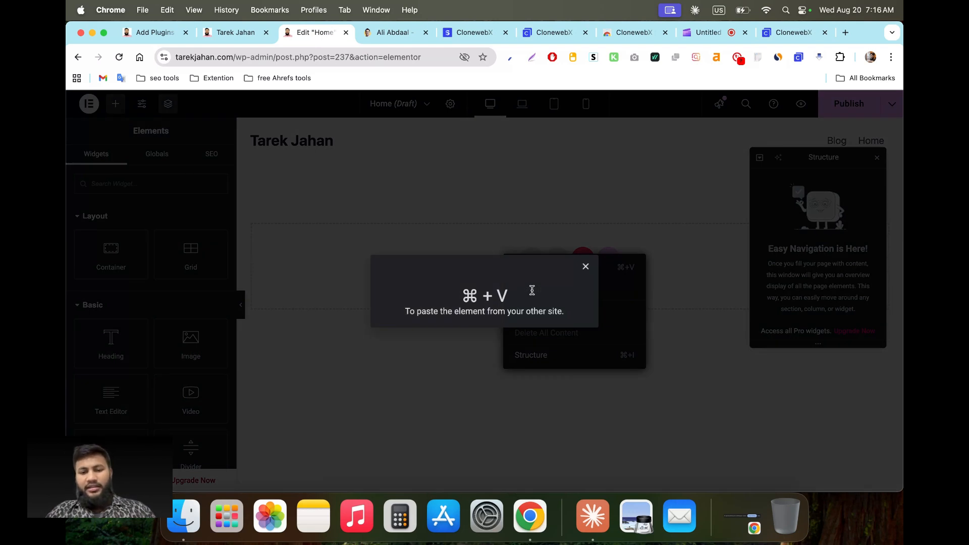
key(super+v)
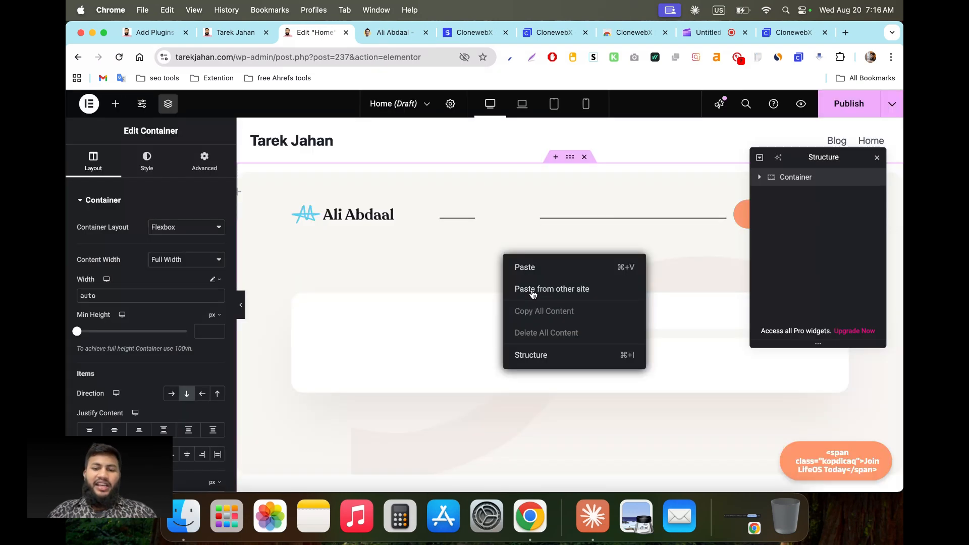
scroll(452, 352, down, 20)
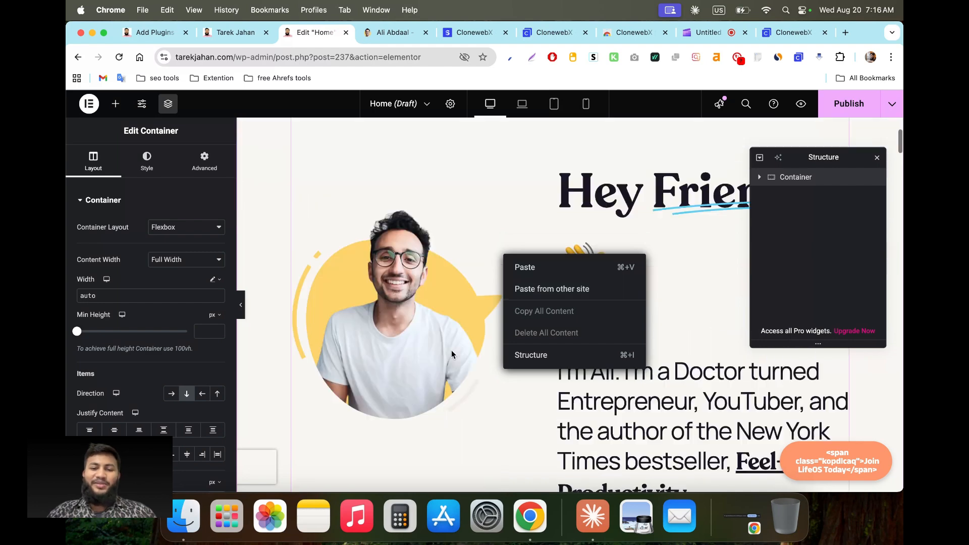
scroll(453, 355, up, 20)
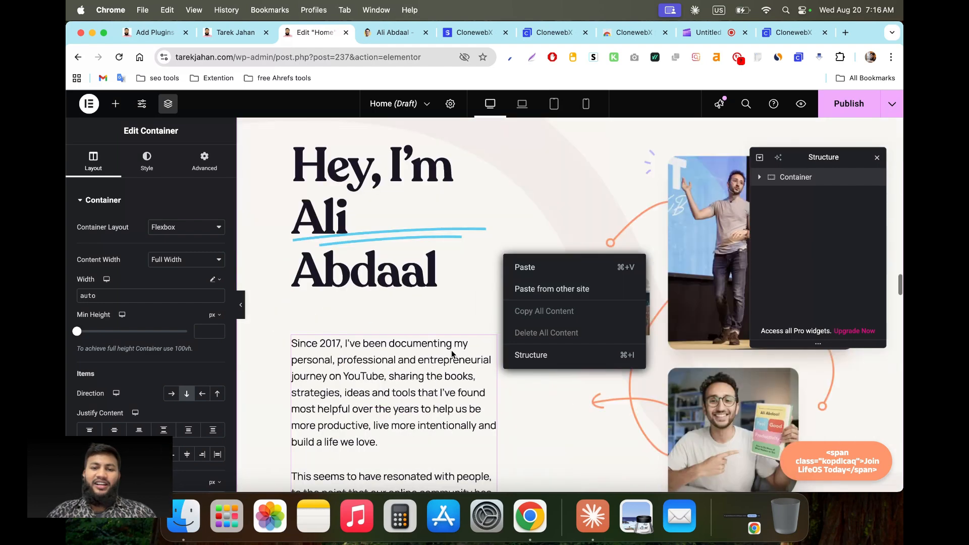
scroll(453, 354, down, 20)
scroll(452, 354, down, 15)
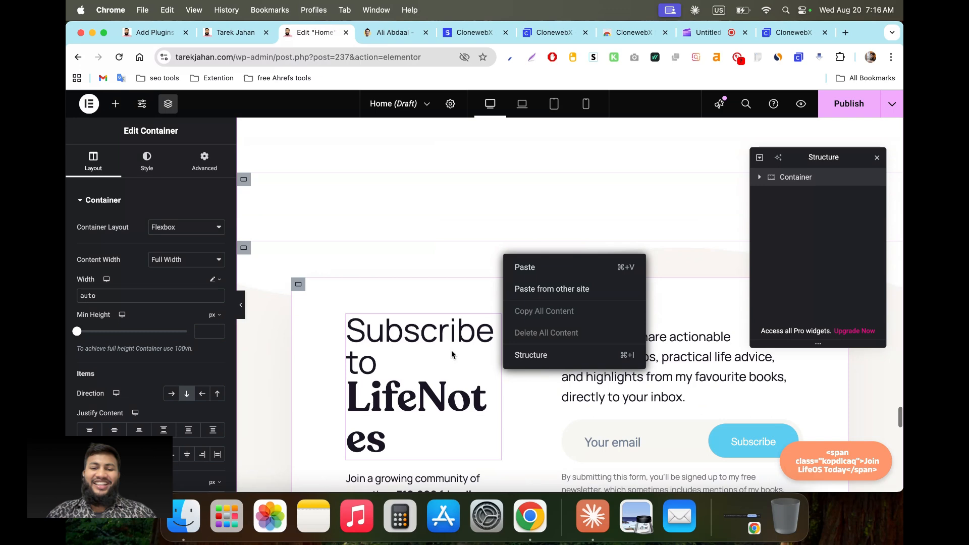
scroll(452, 355, up, 8)
scroll(451, 350, up, 10)
scroll(451, 350, down, 10)
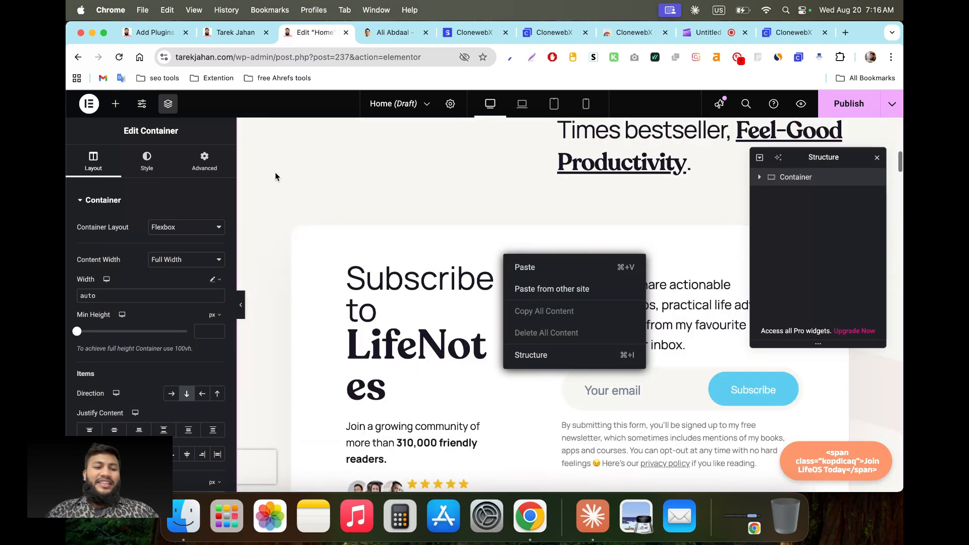
click(241, 306)
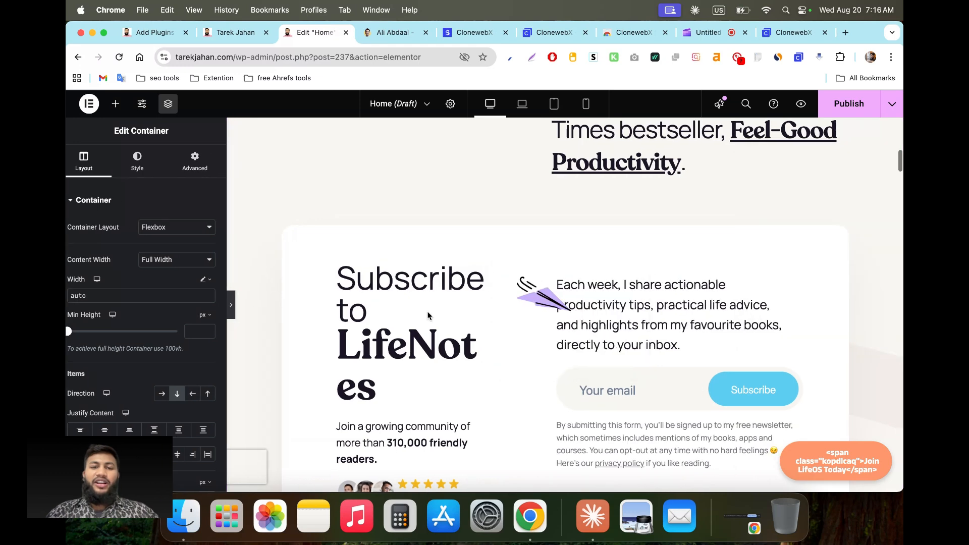
scroll(453, 318, up, 5)
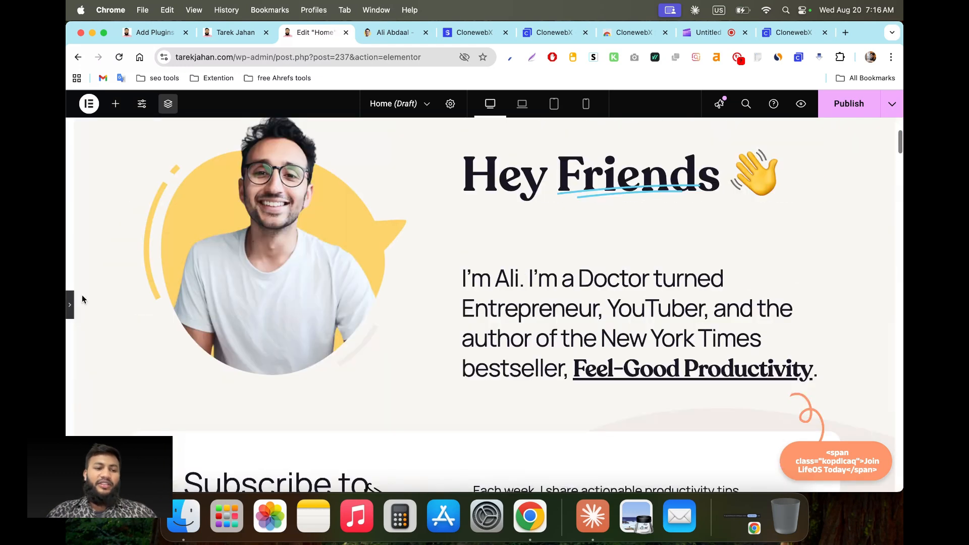
click(71, 304)
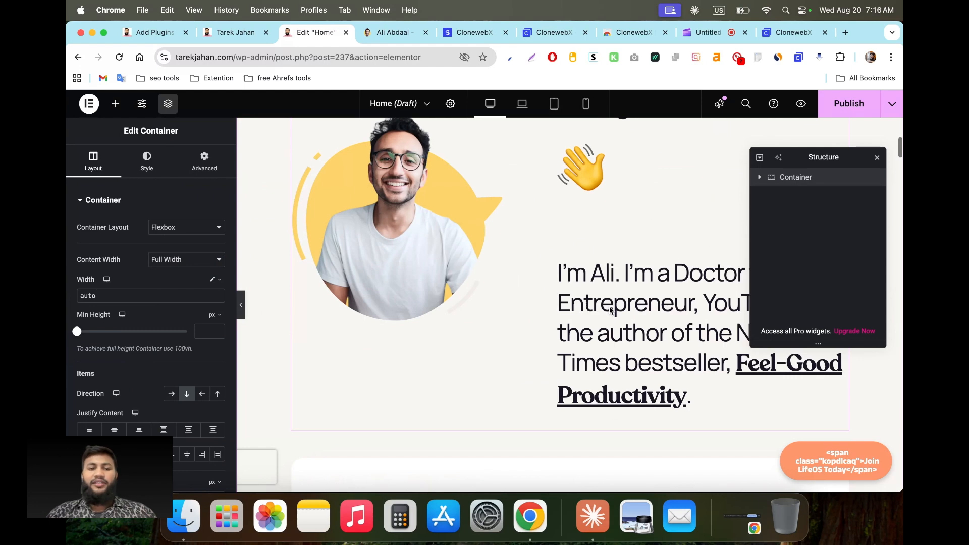
click(610, 310)
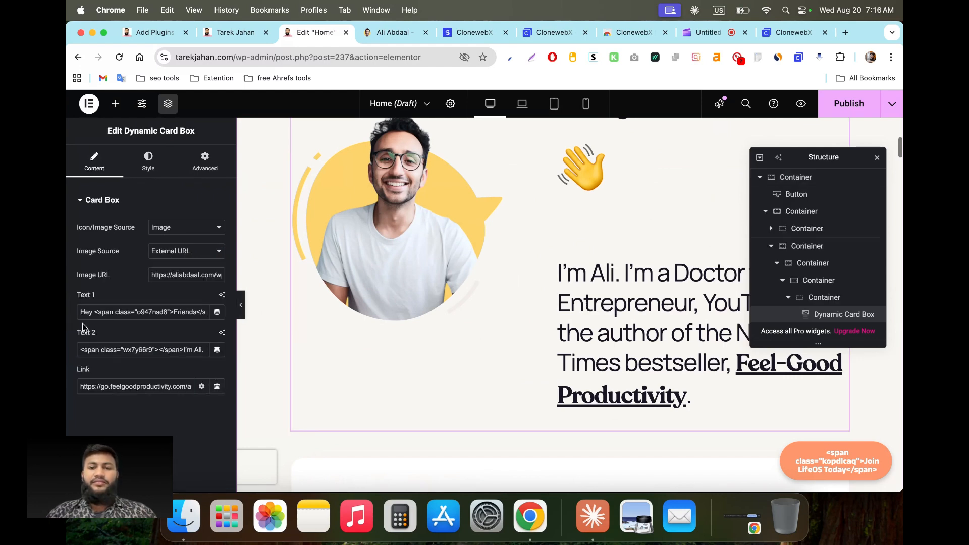
Step: Copy the Dynamic Card Box Text 1 heading markup and bring the Notes app forward
scroll(537, 306, up, 5)
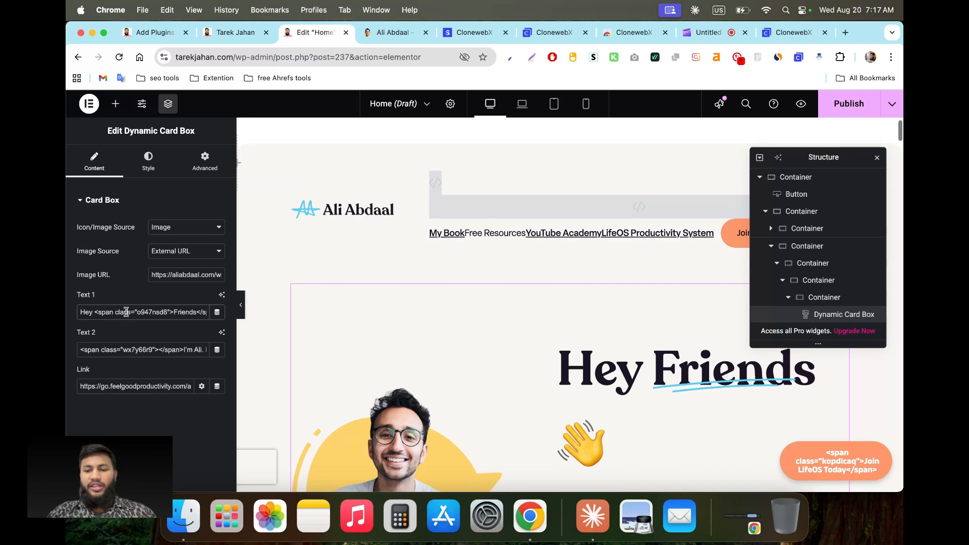
scroll(519, 329, down, 3)
scroll(632, 451, down, 3)
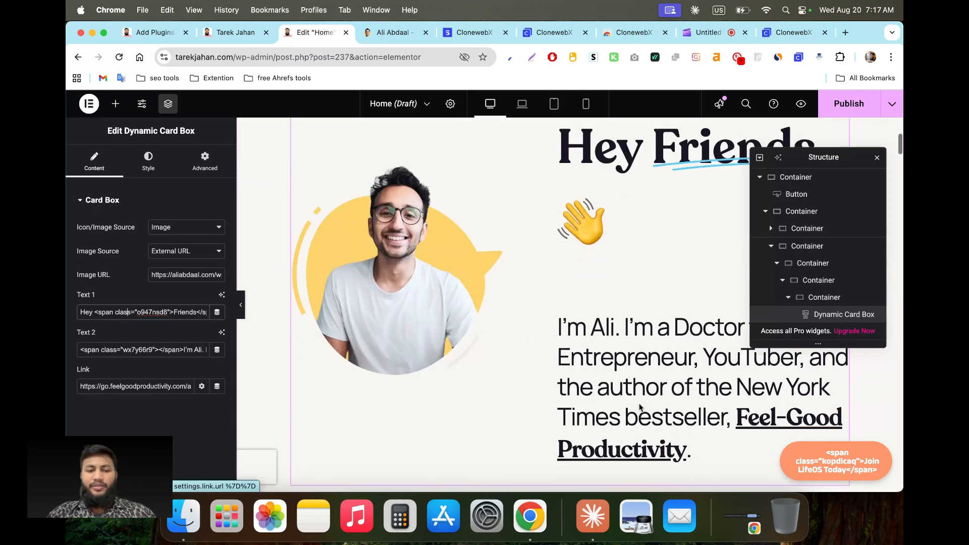
triple_click(121, 309)
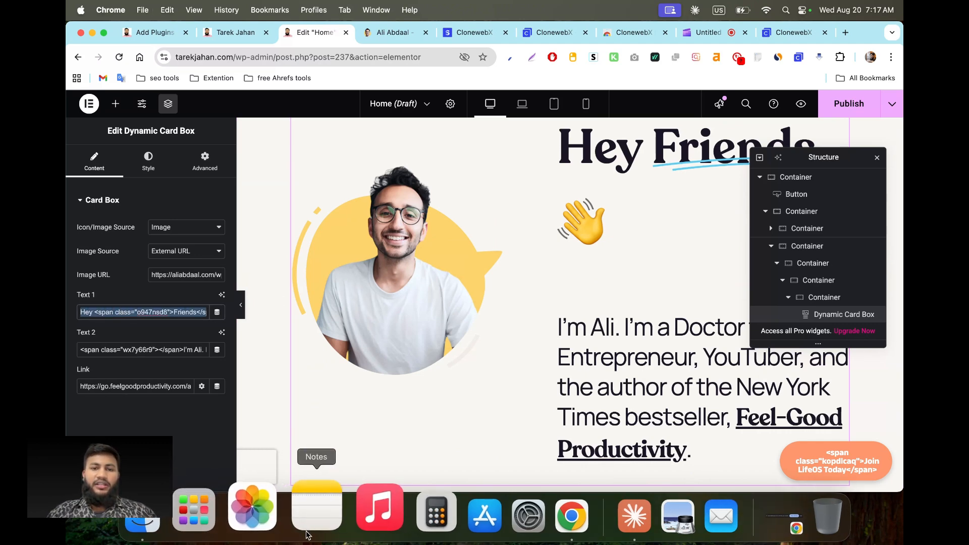
click(313, 515)
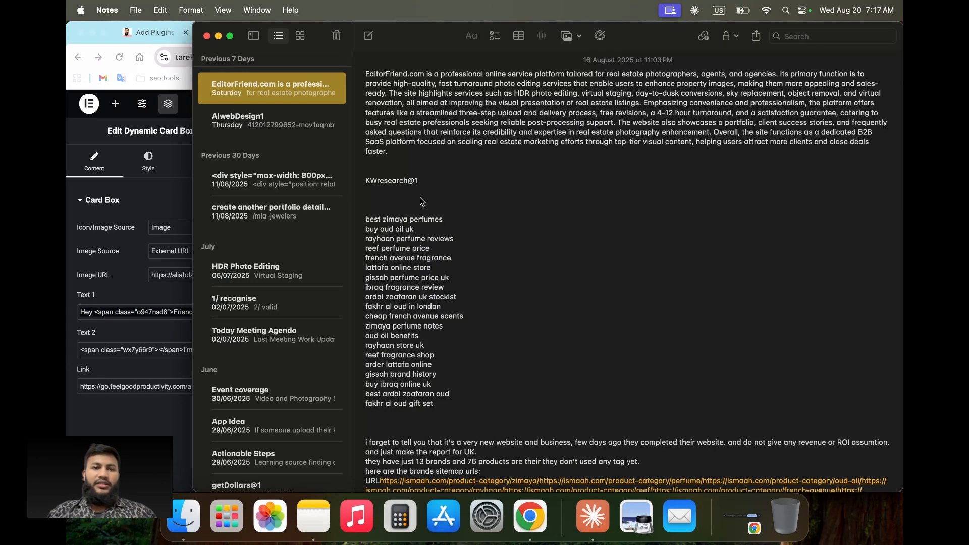
Step: Paste the markup into a new note, replace 'Friends' with 'Hello', and select the whole line
click(368, 36)
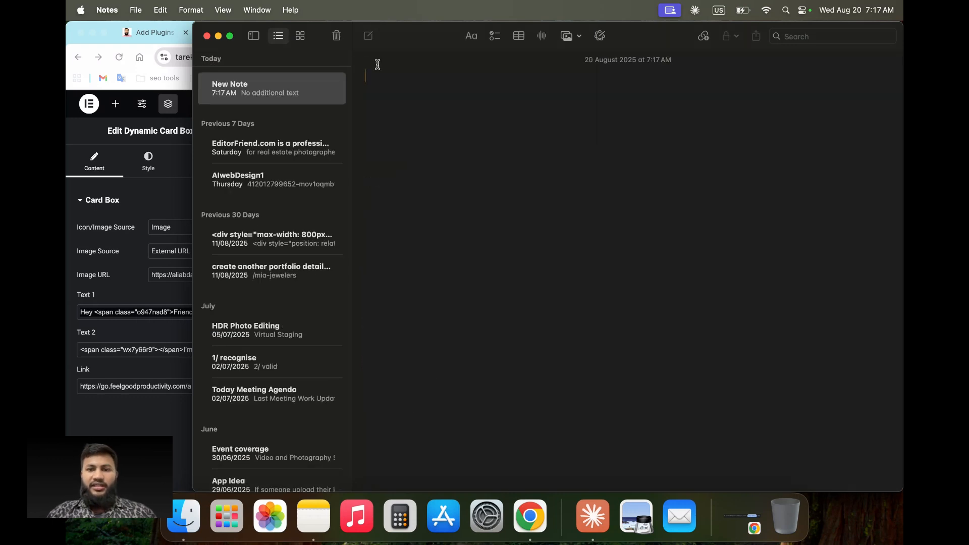
text(Hey <span class="o947nsd8">Friends</span> 👋)
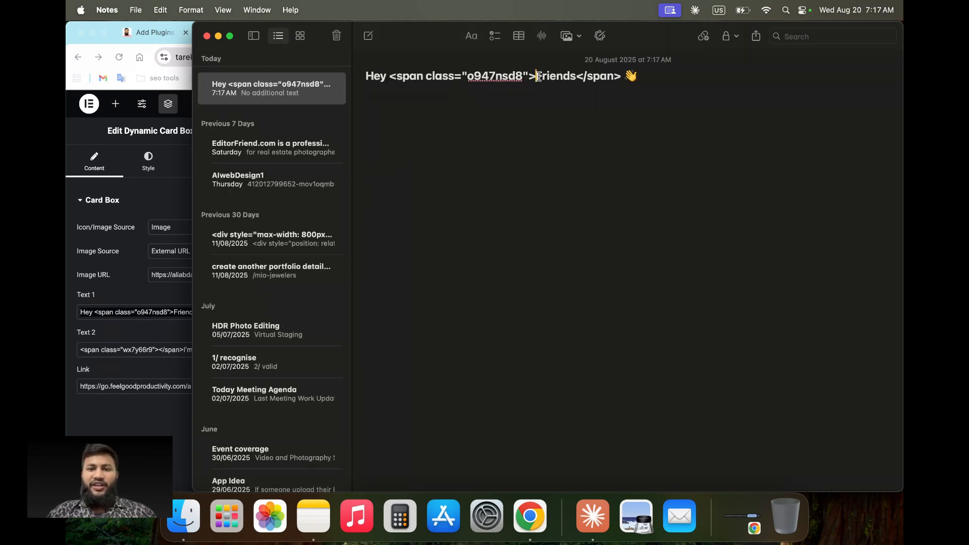
drag(537, 76, 573, 79)
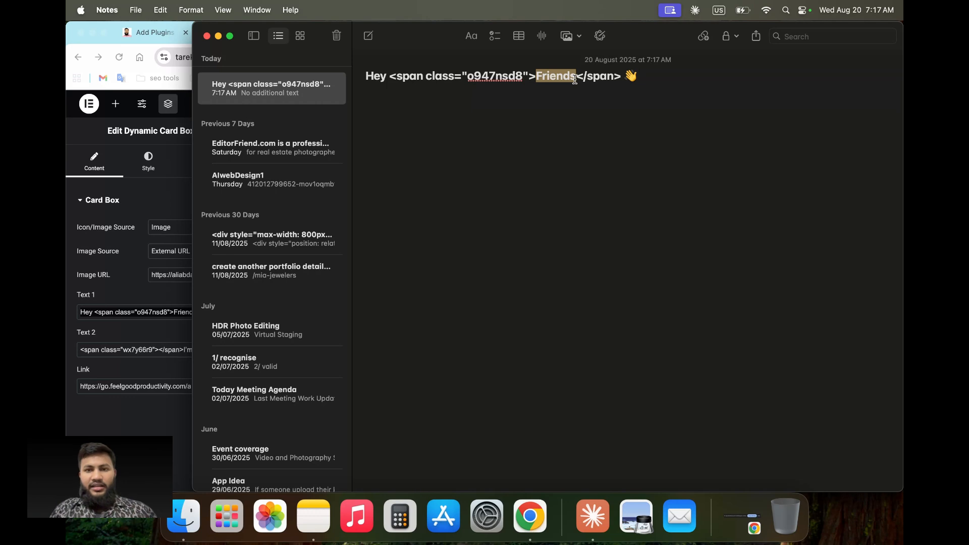
text(H)
text(ello)
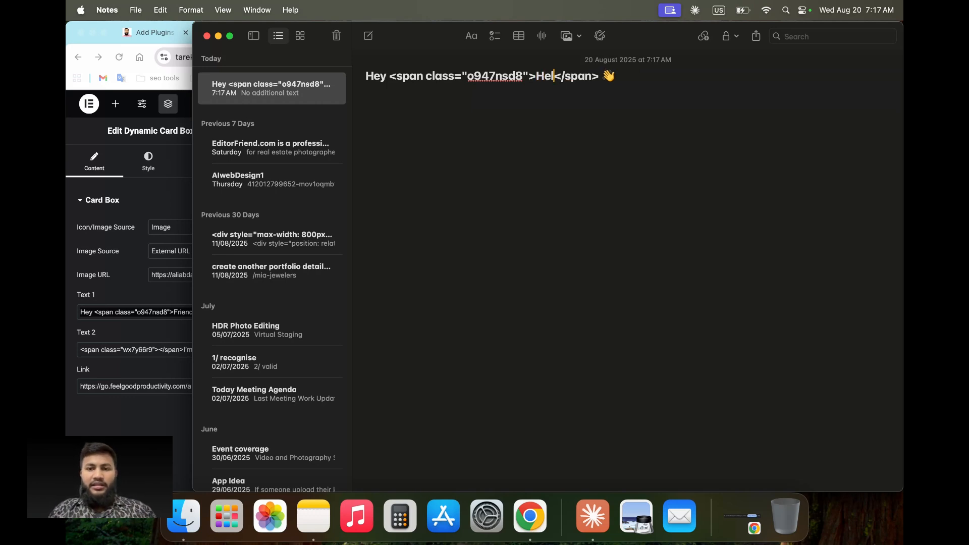
drag(627, 74, 369, 64)
key(cmd+c)
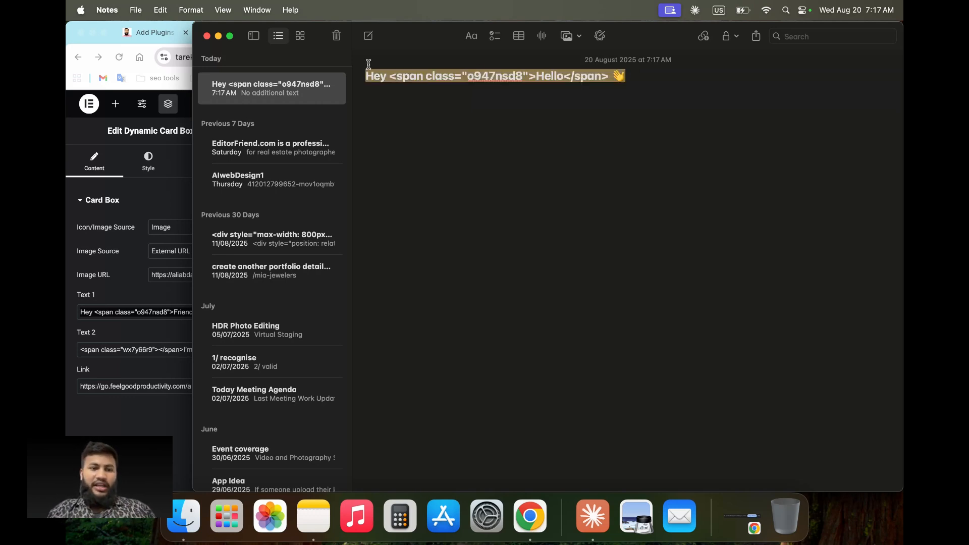
Step: Paste the edited markup into Text 1 so the heading reads 'Hey Hello', and dock the Structure panel right
click(144, 313)
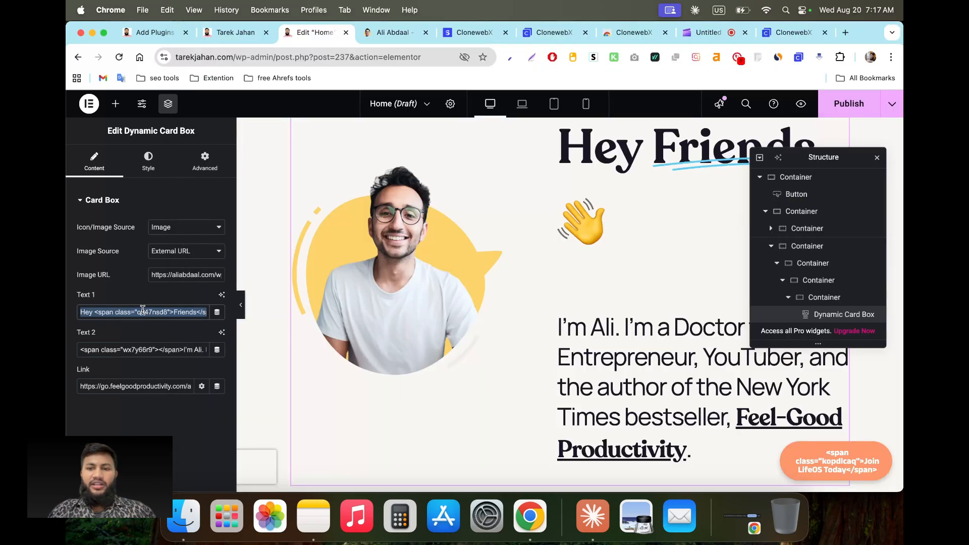
key(cmd+v)
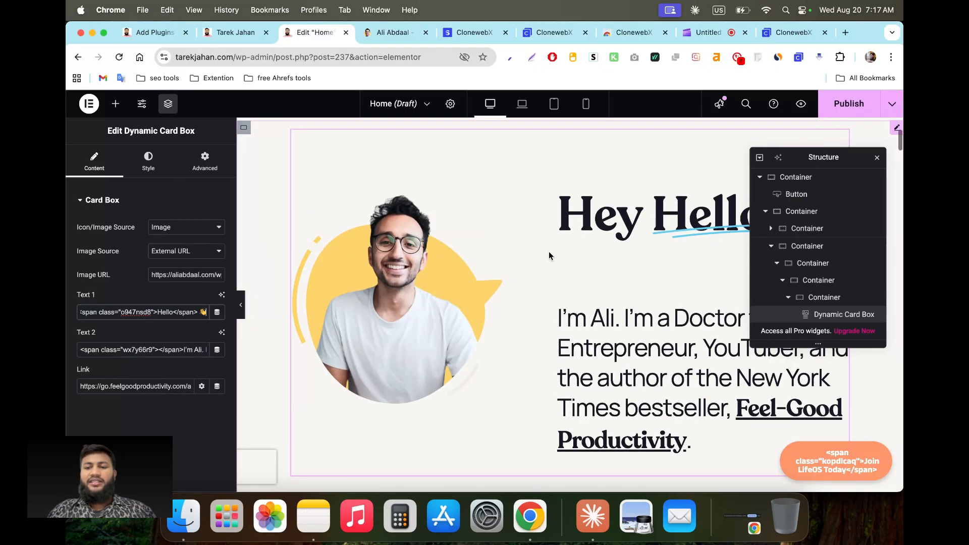
drag(818, 156, 373, 232)
scroll(667, 220, down, 3)
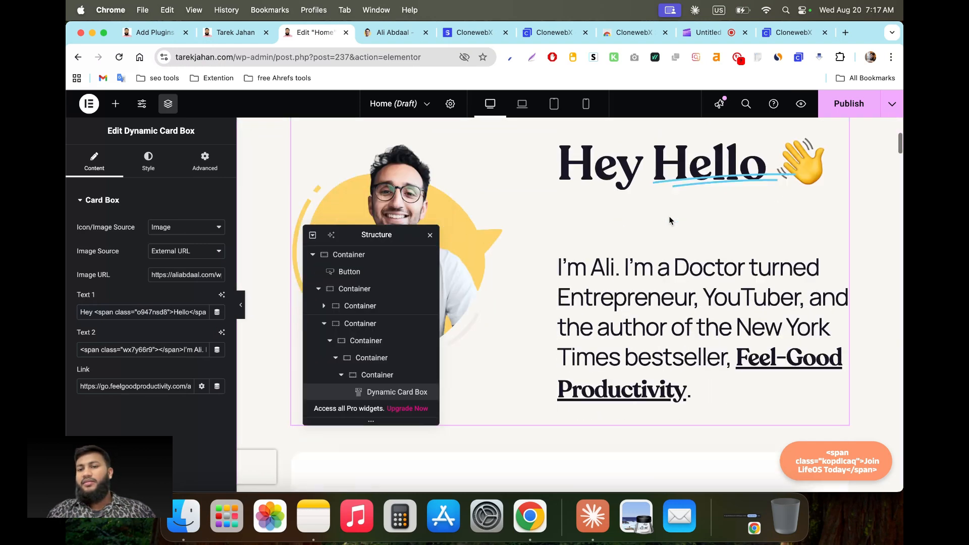
scroll(670, 221, up, 2)
scroll(705, 199, down, 15)
scroll(705, 198, down, 10)
scroll(747, 174, down, 10)
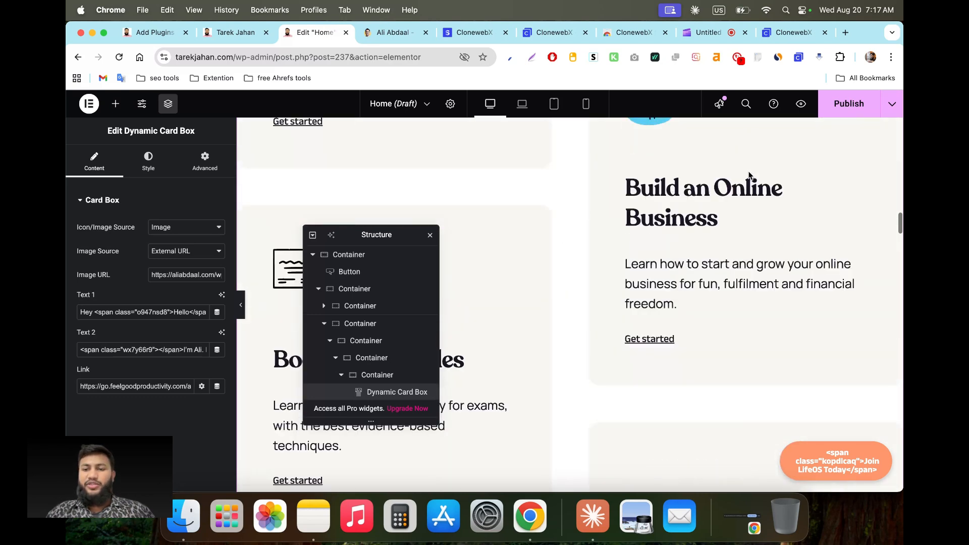
scroll(749, 175, up, 20)
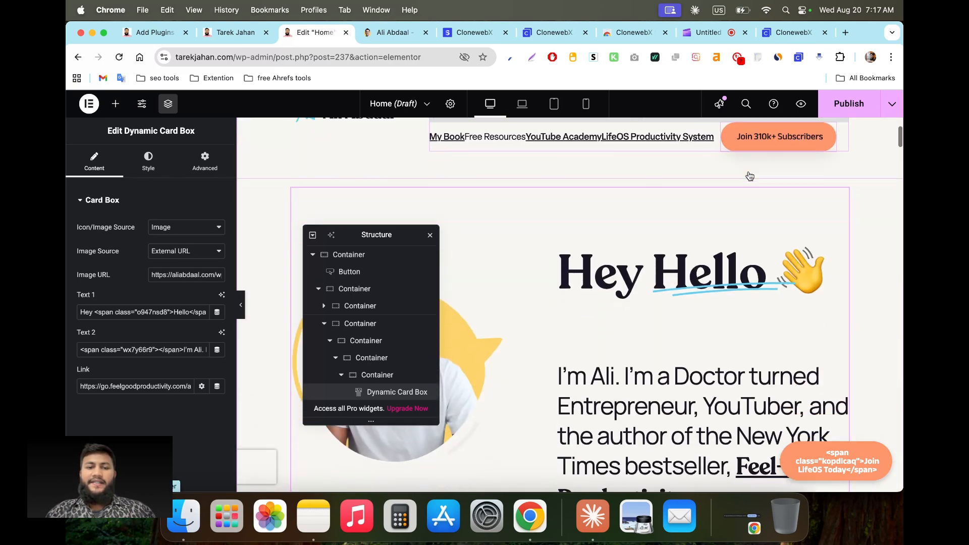
scroll(571, 172, down, 3)
drag(379, 235, 891, 235)
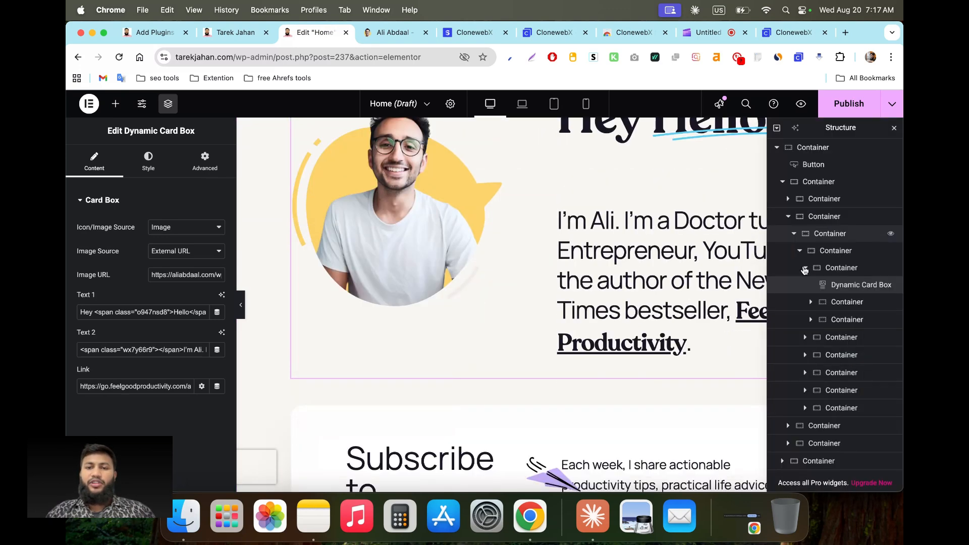
click(587, 105)
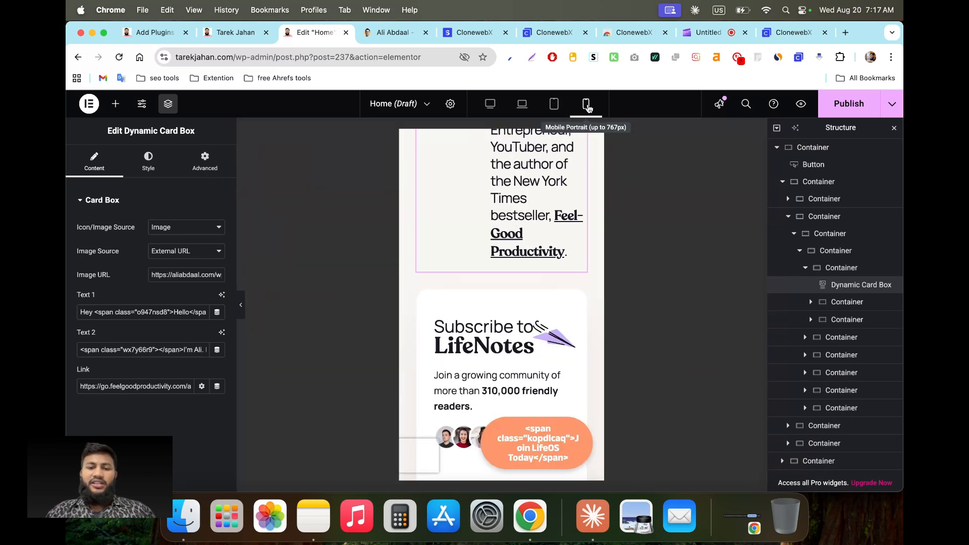
scroll(528, 326, down, 10)
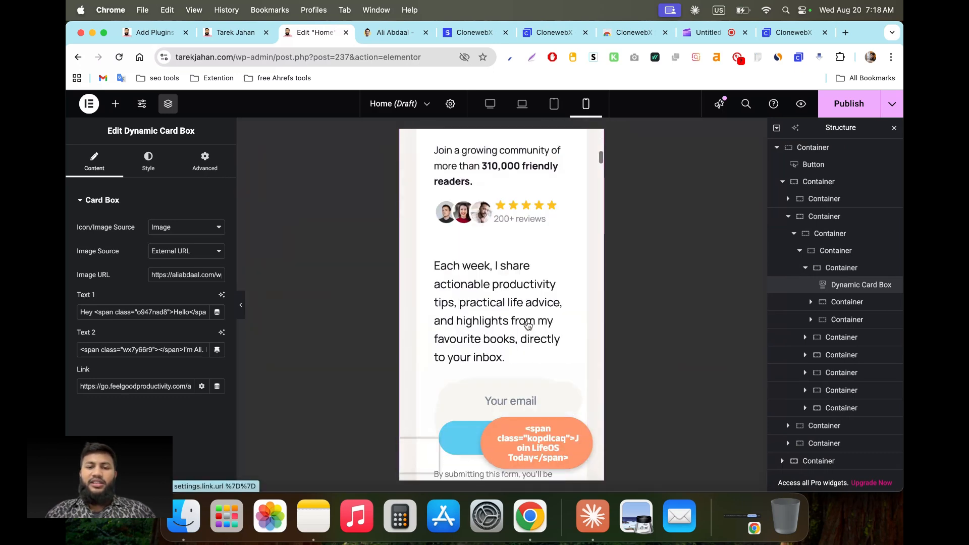
scroll(528, 325, up, 7)
scroll(526, 324, up, 5)
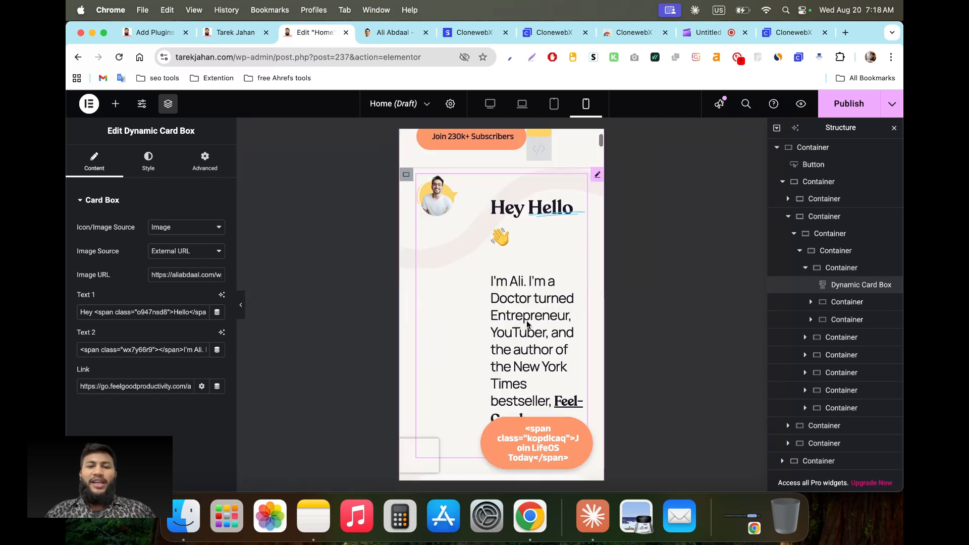
click(490, 105)
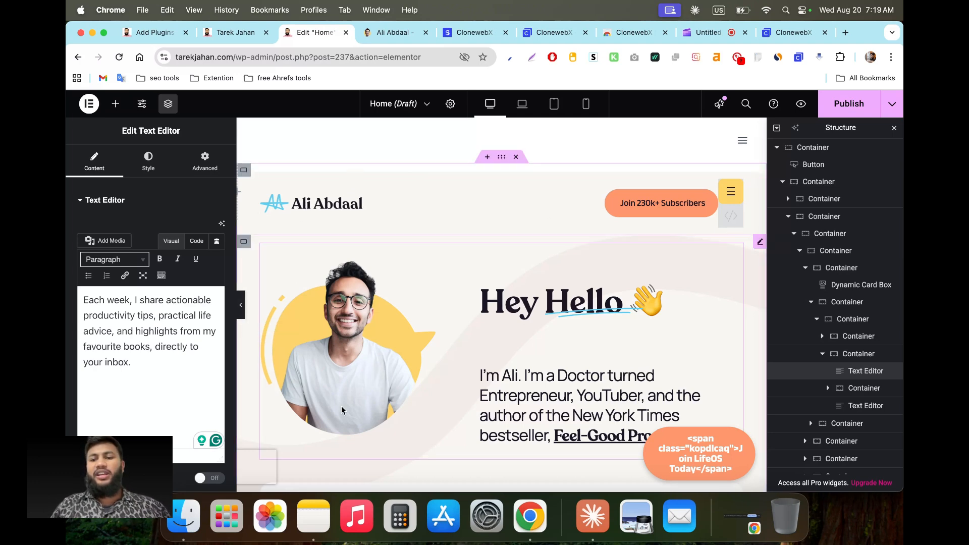
Step: Publish the Home page and view the live tarekjahan.com/home-2/ page
scroll(343, 406, down, 4)
scroll(346, 399, up, 5)
click(857, 103)
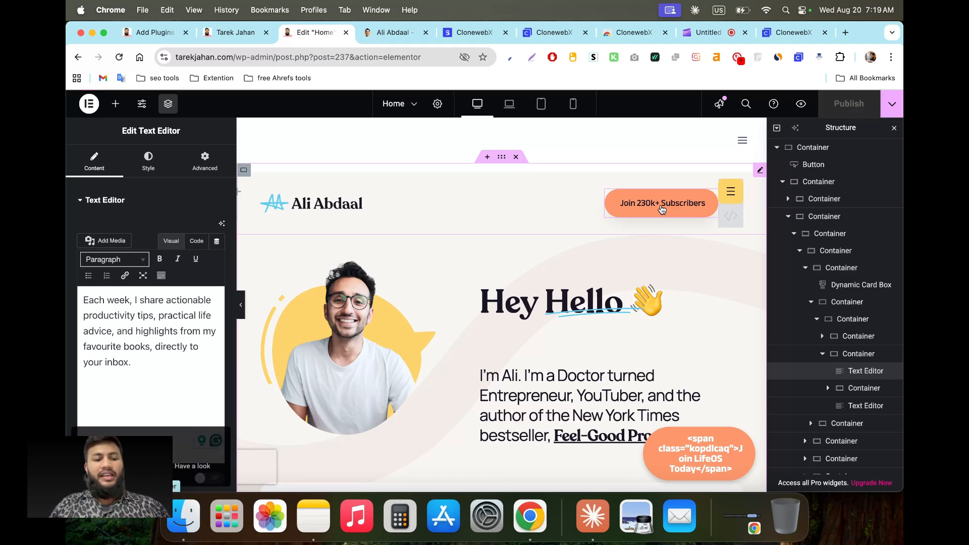
click(206, 468)
click(361, 34)
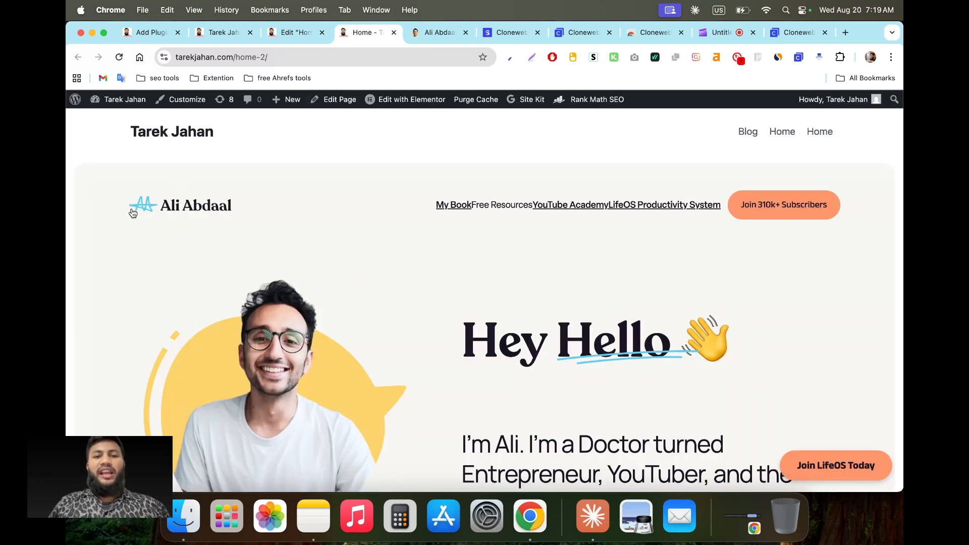
Step: Compare the live page with the original Ali Abdaal site and highlight the theme's own header
click(438, 33)
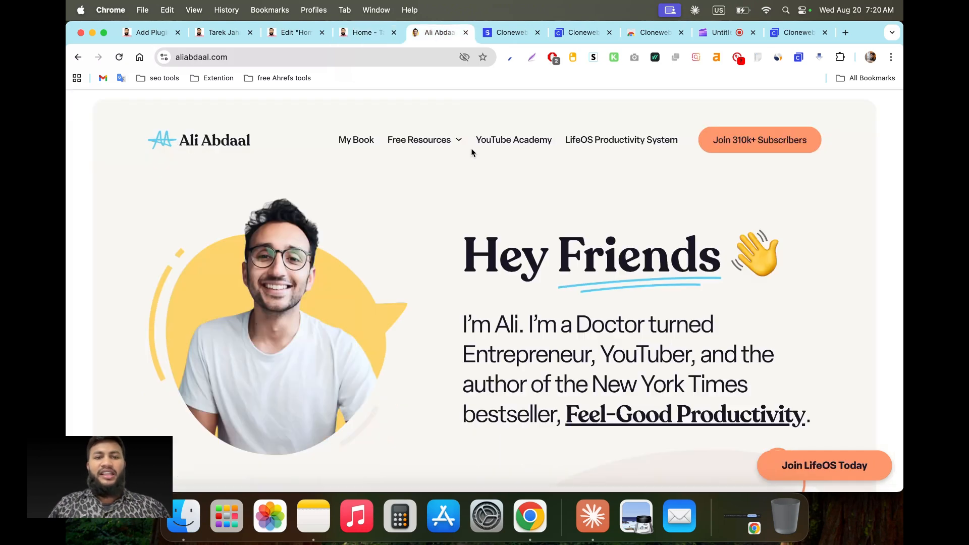
click(363, 32)
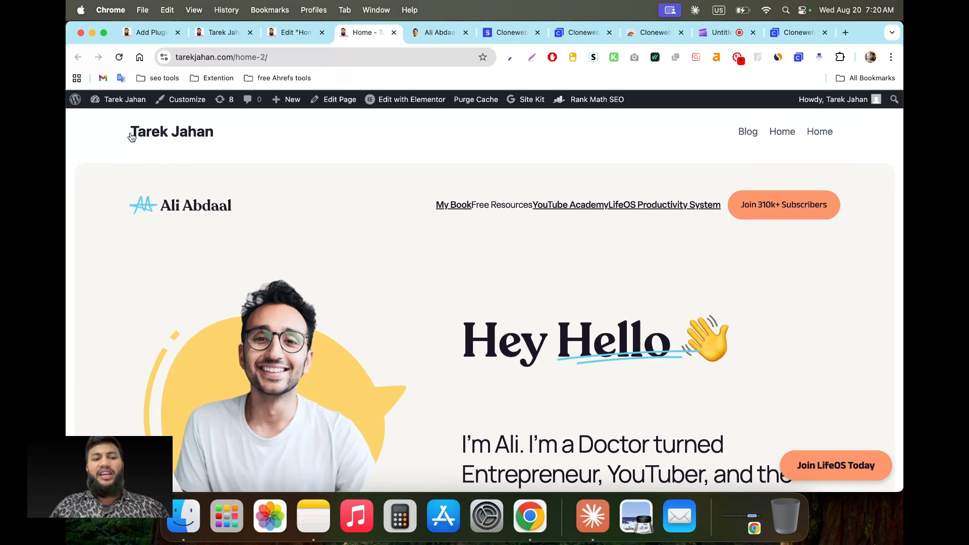
drag(112, 133, 848, 150)
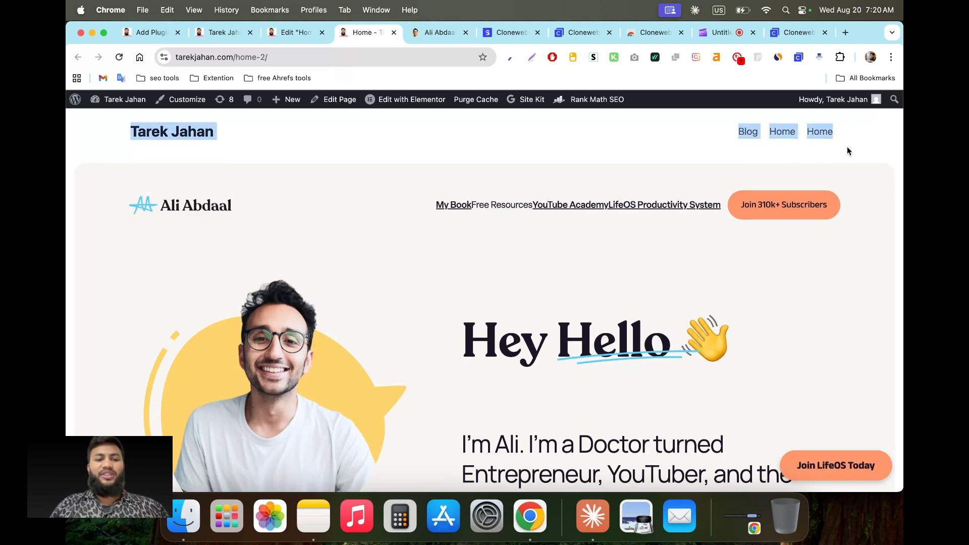
Step: Scroll through the published homepage and return to its top
scroll(311, 274, down, 3)
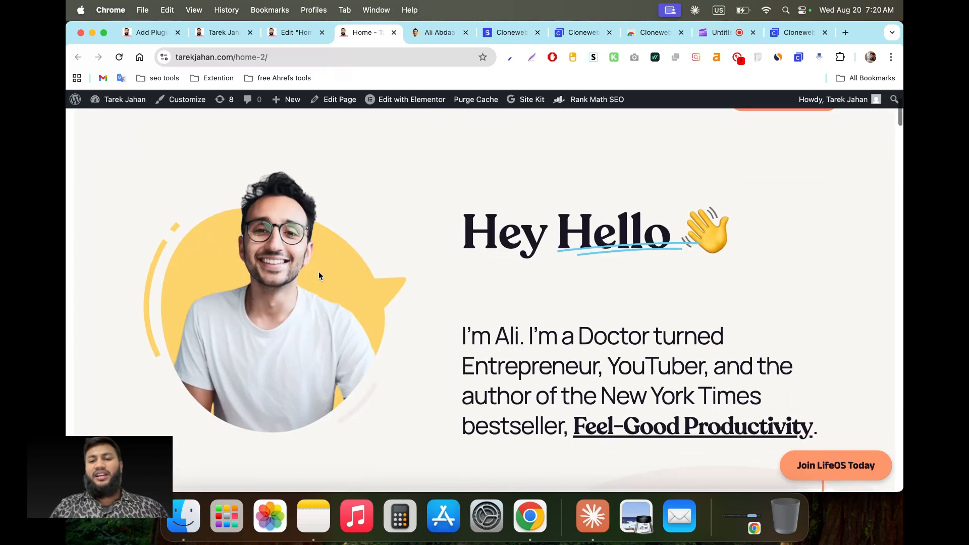
scroll(504, 284, down, 20)
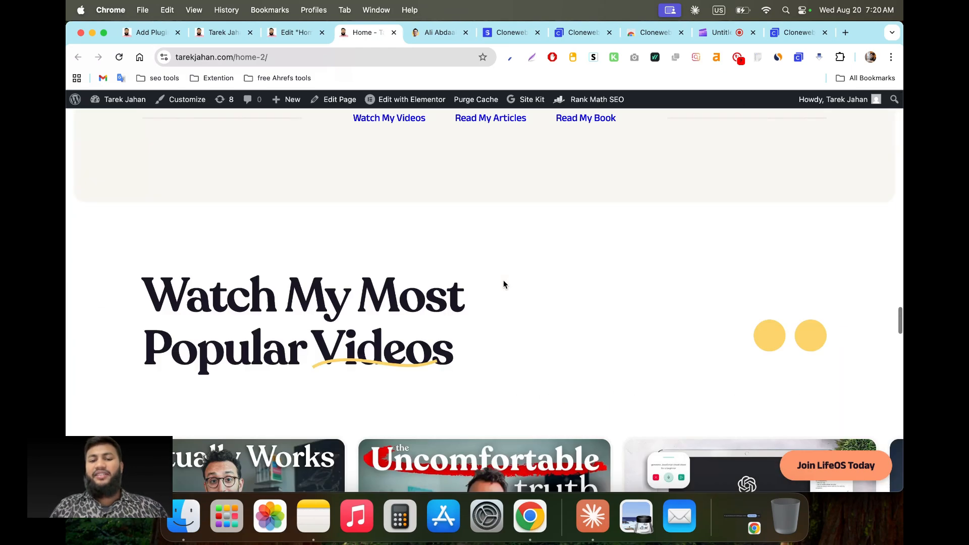
scroll(371, 370, up, 2)
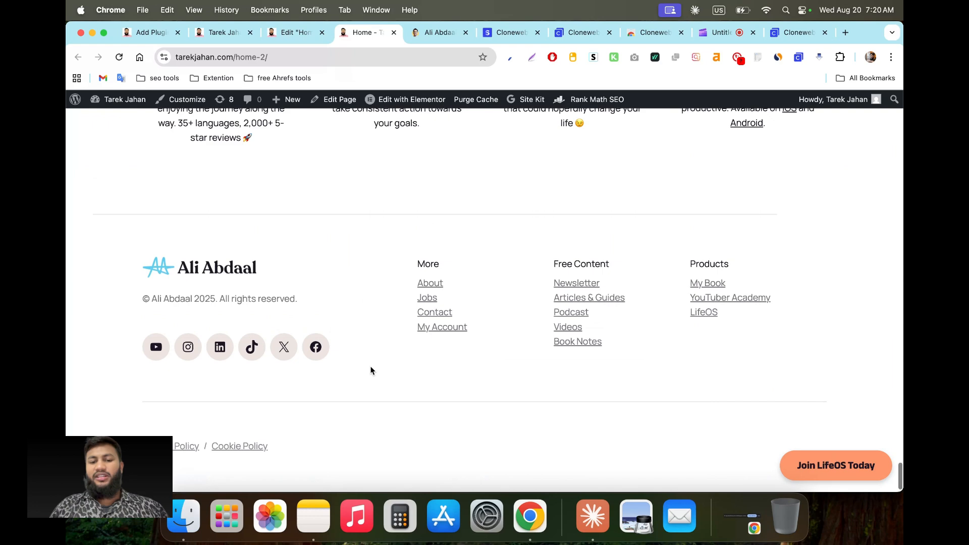
scroll(677, 197, up, 20)
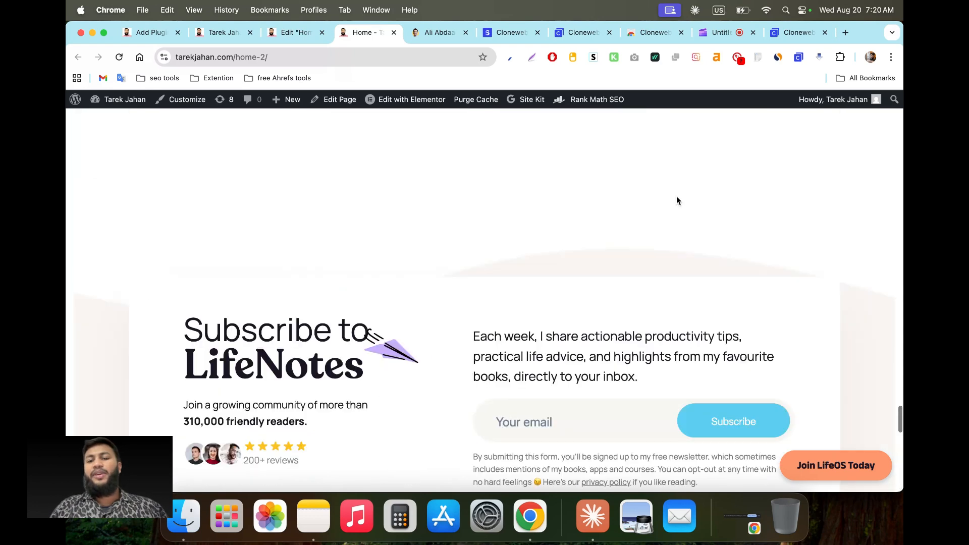
scroll(678, 201, up, 10)
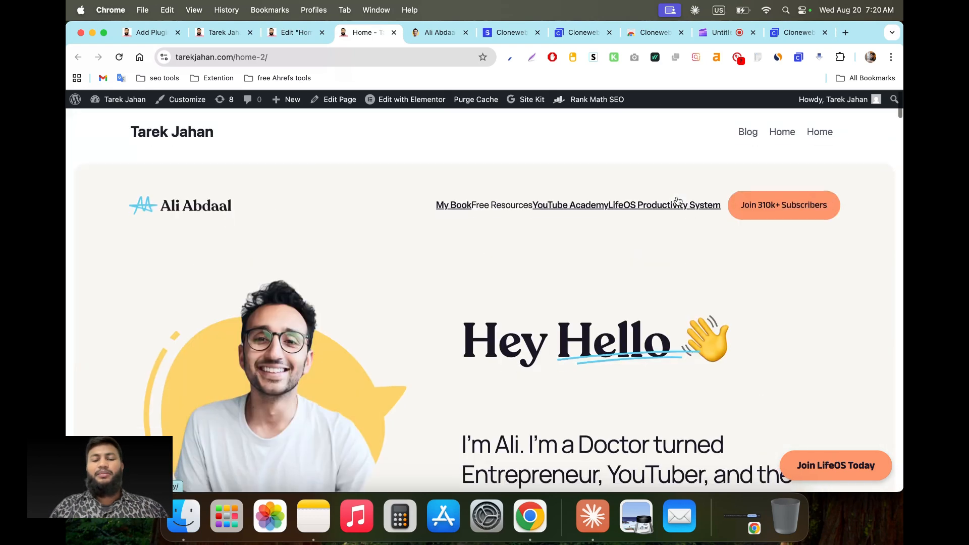
scroll(506, 372, down, 20)
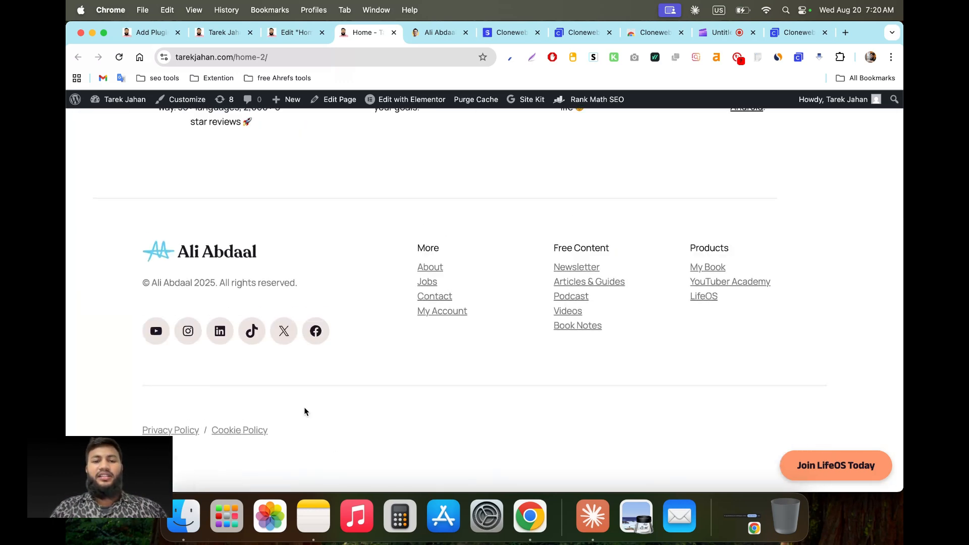
scroll(448, 302, up, 20)
scroll(448, 302, up, 5)
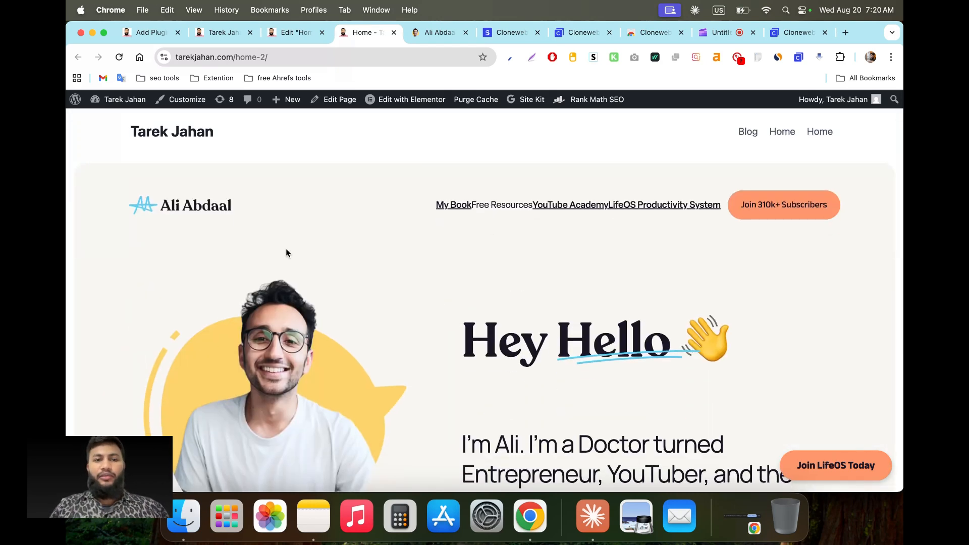
Step: Back in the Edit Home tab, copy the Ali Abdaal header container from its context menu
click(305, 31)
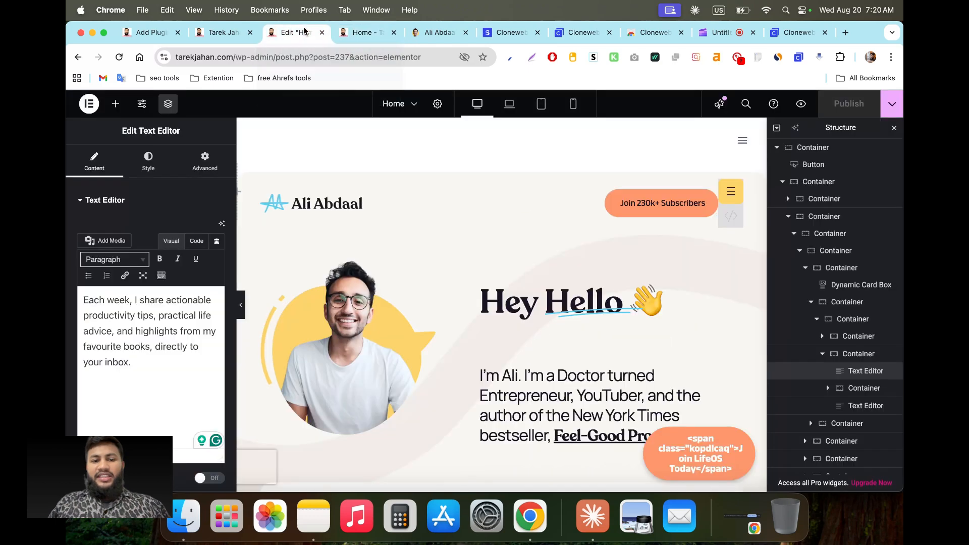
right_click(499, 206)
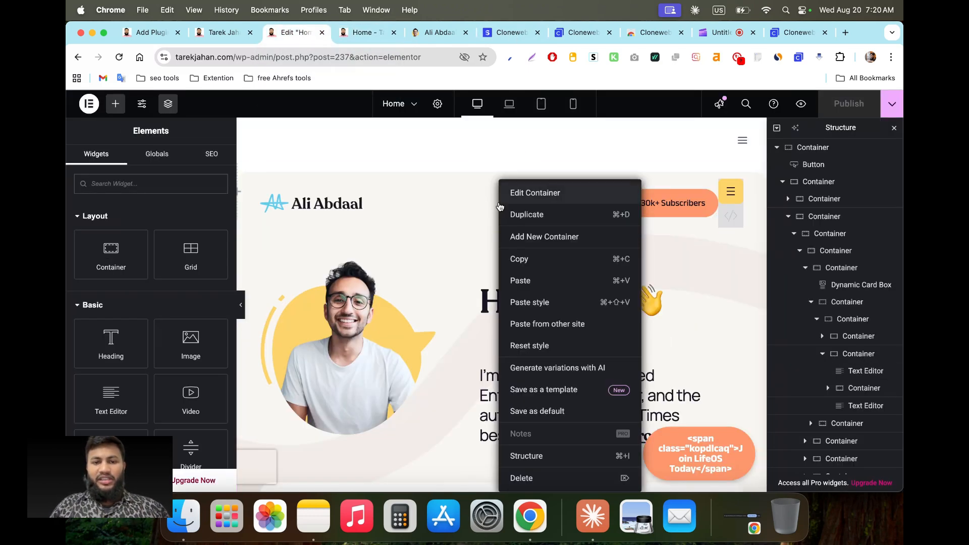
click(431, 194)
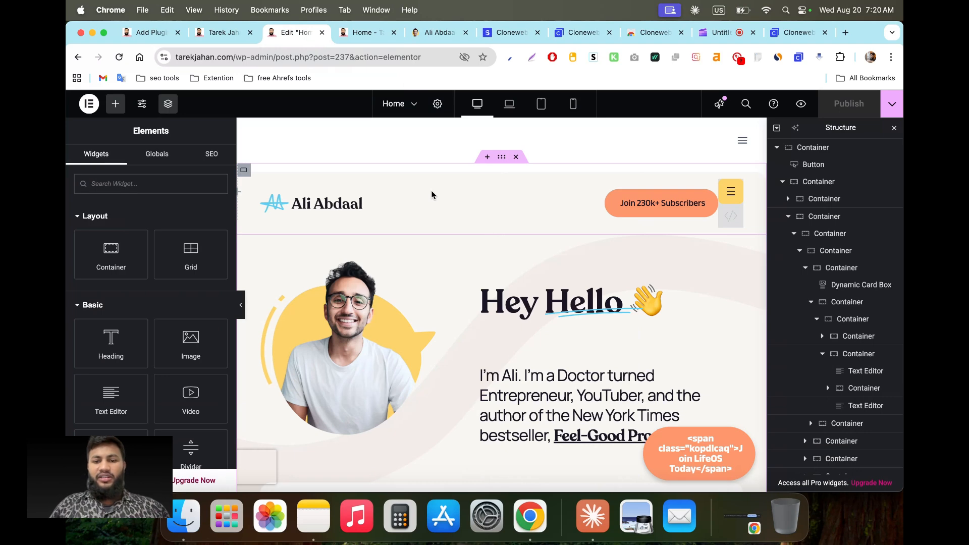
right_click(432, 194)
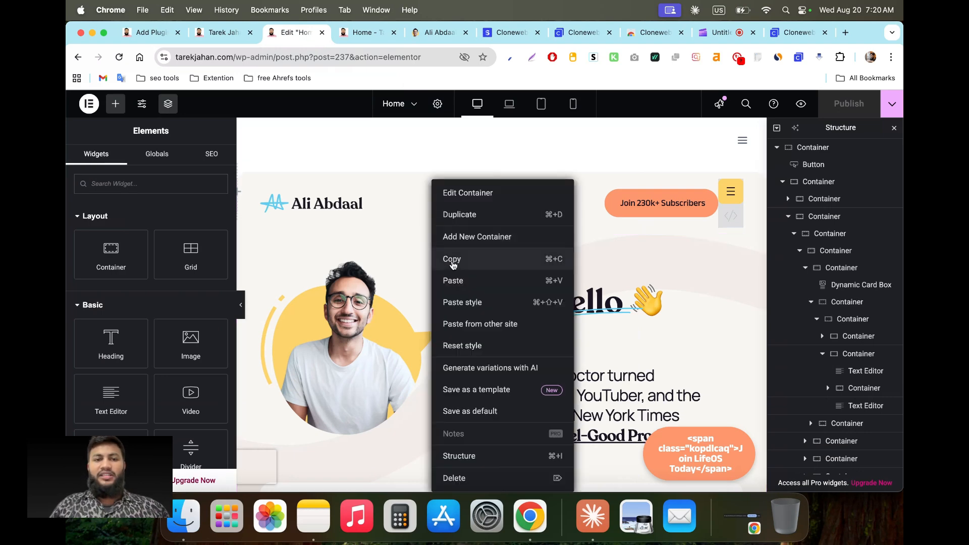
click(453, 261)
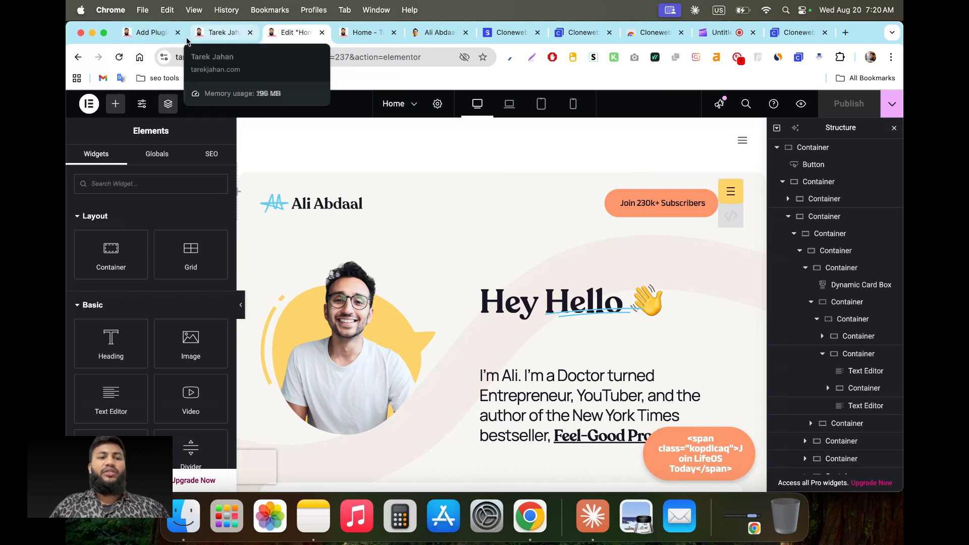
Step: In WordPress admin, open ElementsKit's Header Footer templates list
click(156, 33)
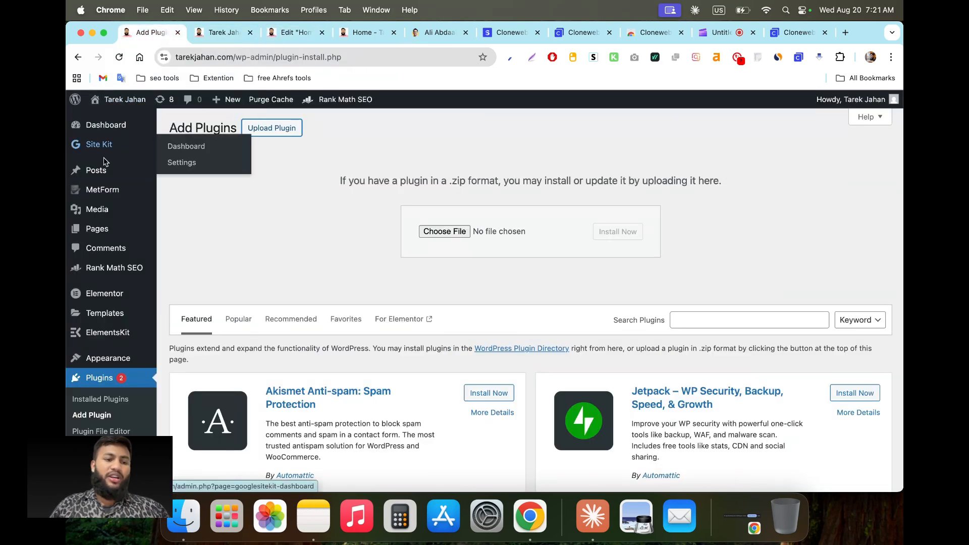
mouse_move(130, 308)
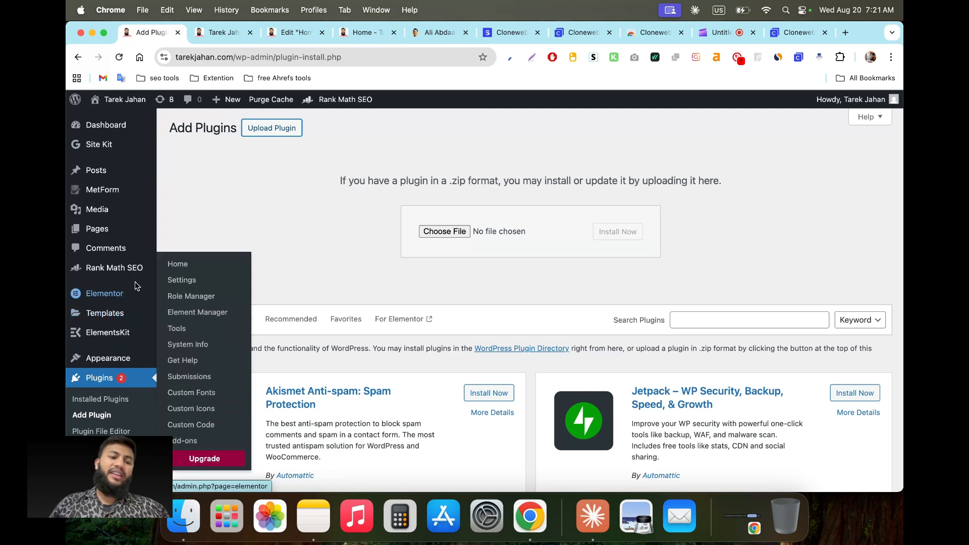
mouse_move(98, 337)
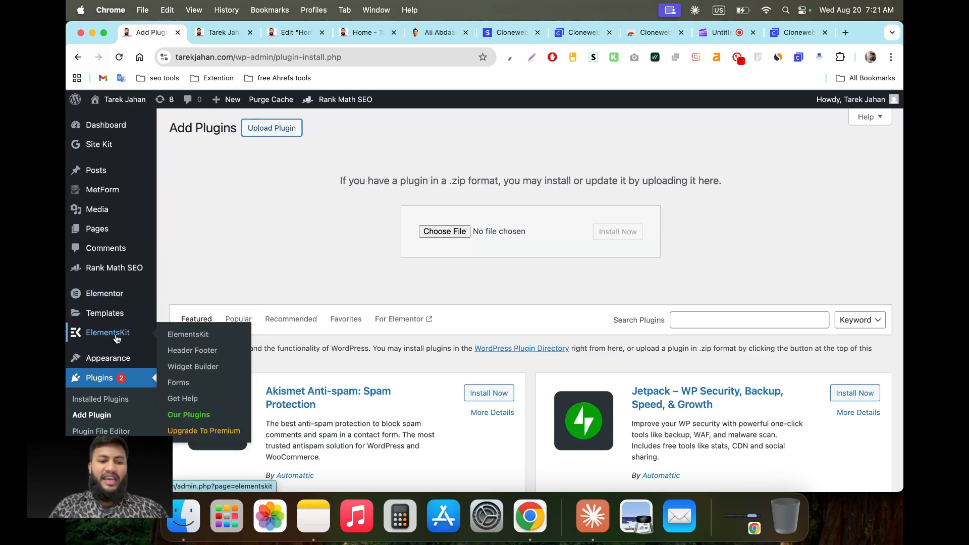
click(205, 354)
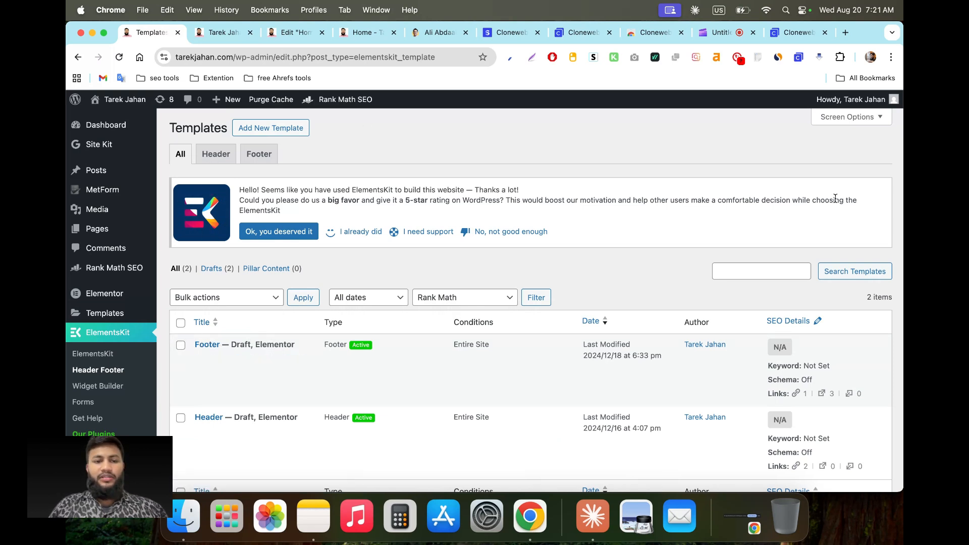
Step: Create a new ElementsKit header template titled 'Hdader 2' and save it
right_click(301, 258)
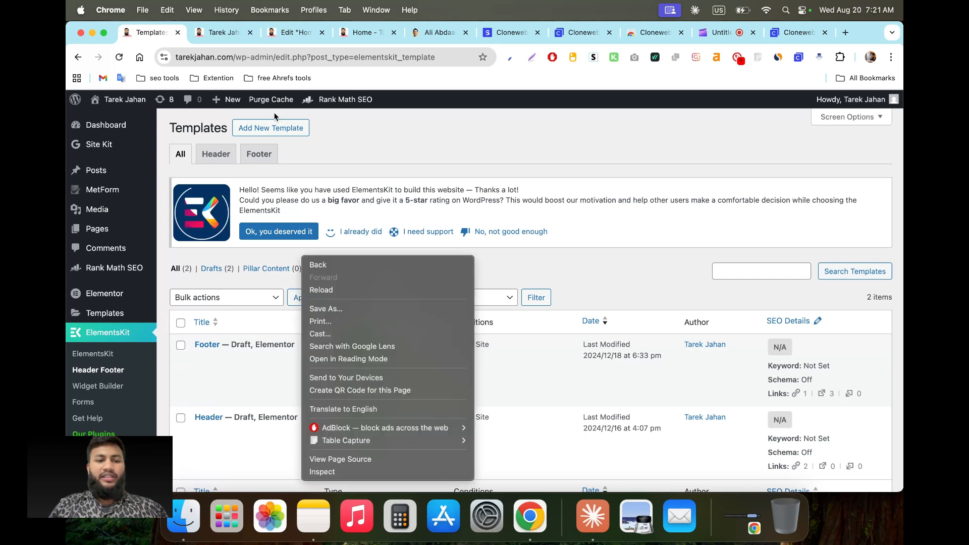
click(350, 136)
click(273, 128)
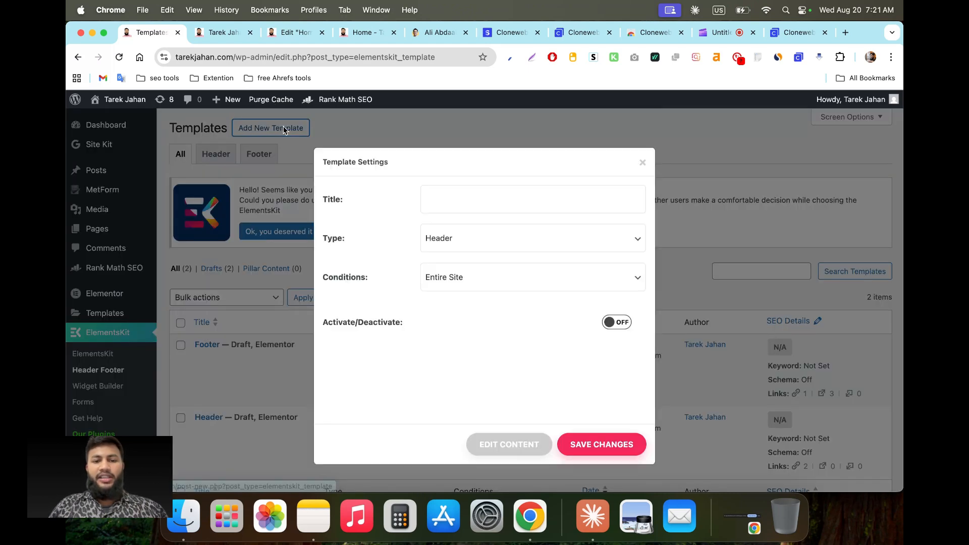
click(469, 202)
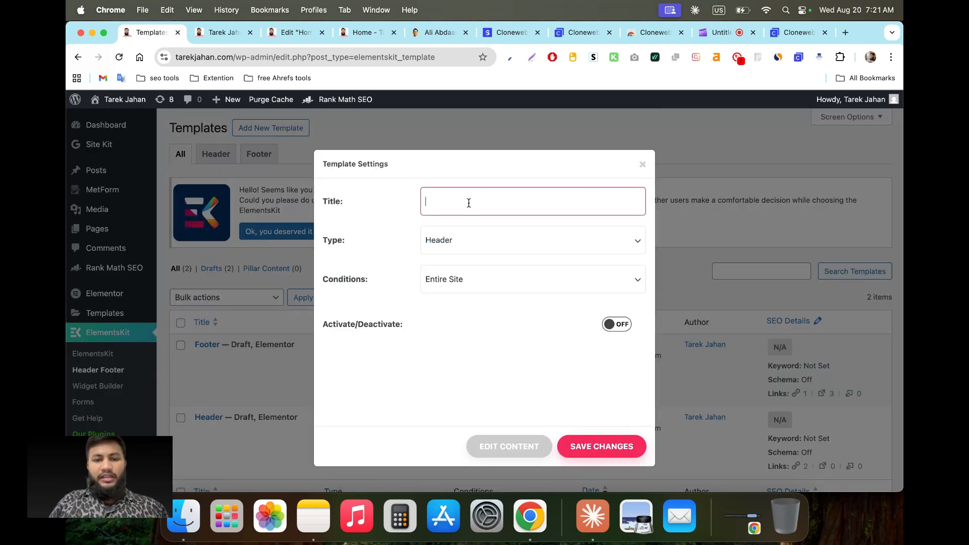
text(Hd)
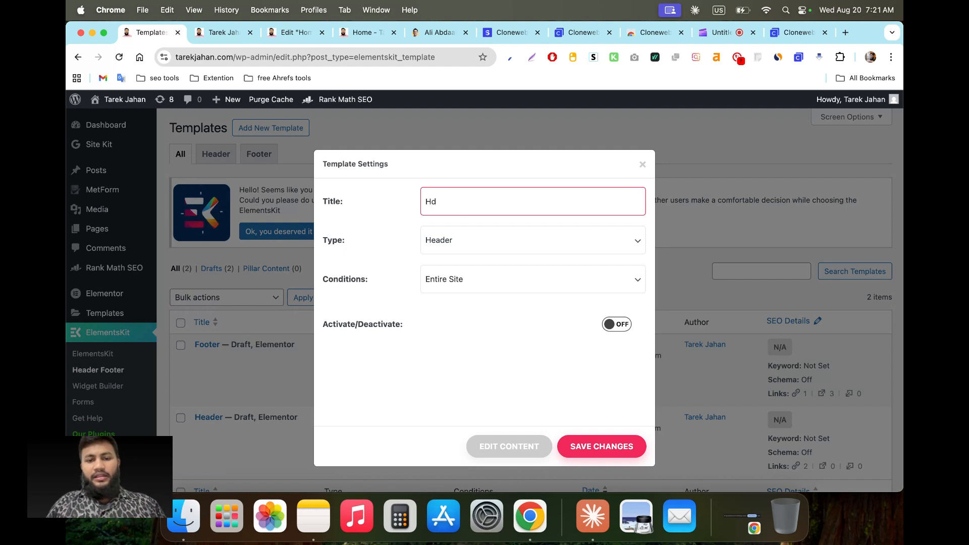
text(ader 2)
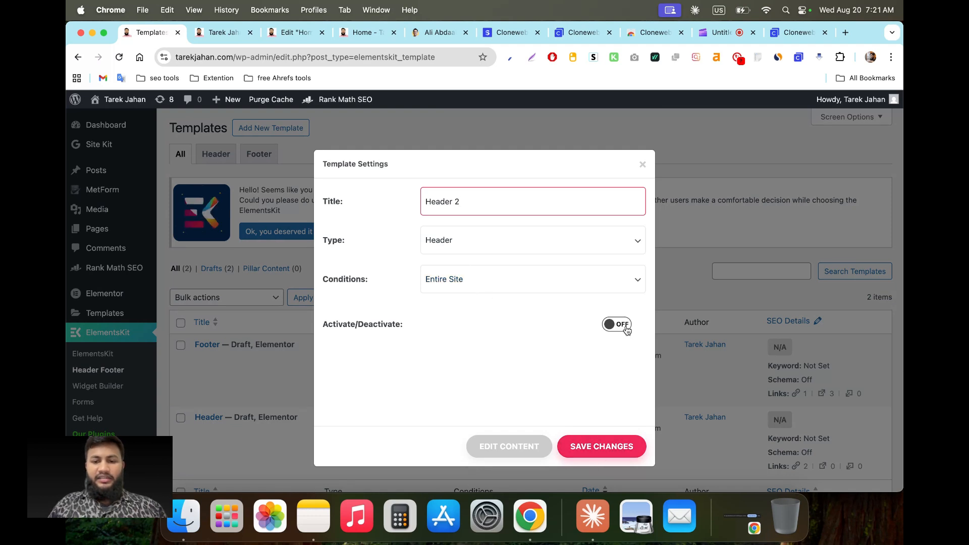
click(598, 447)
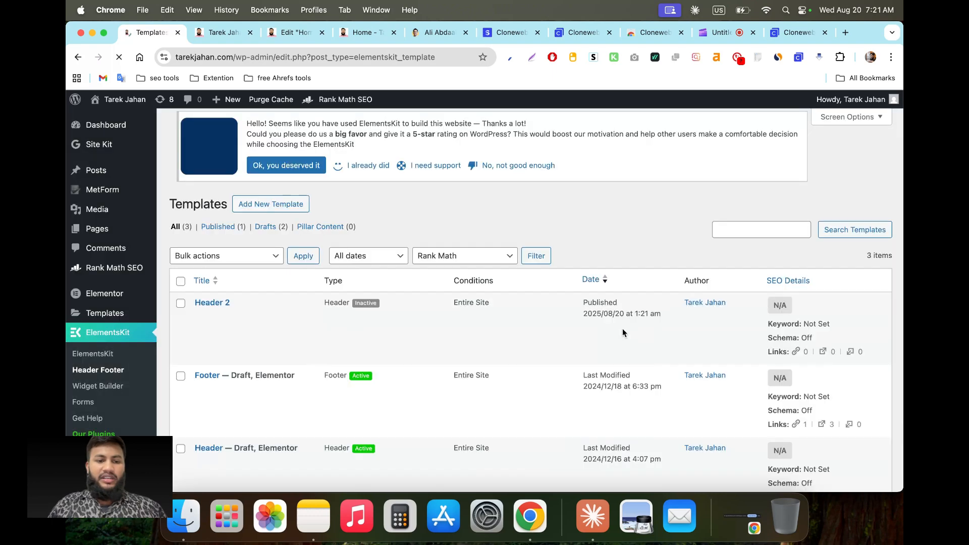
Step: Activate the Header 2 template for the entire site and open it in Elementor
scroll(368, 398, down, 5)
mouse_move(207, 238)
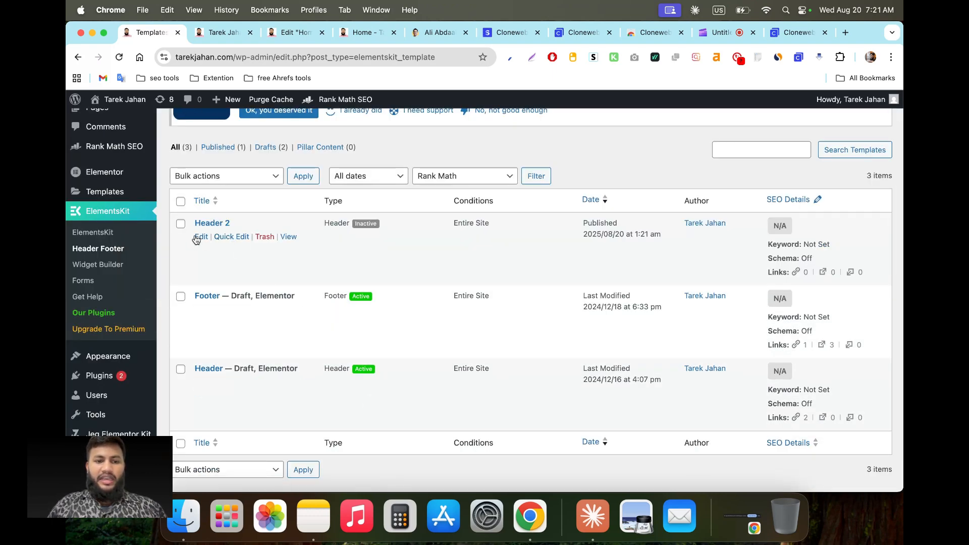
click(205, 237)
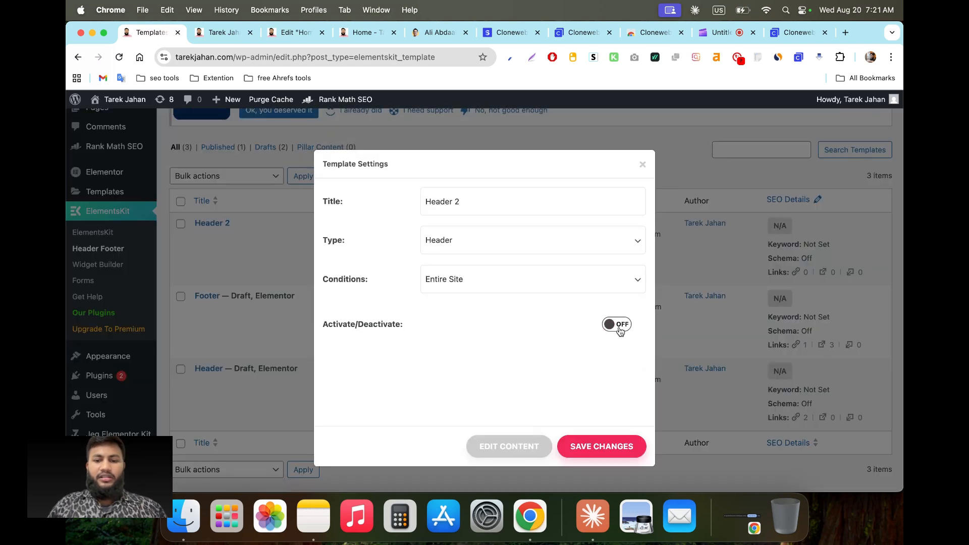
click(620, 328)
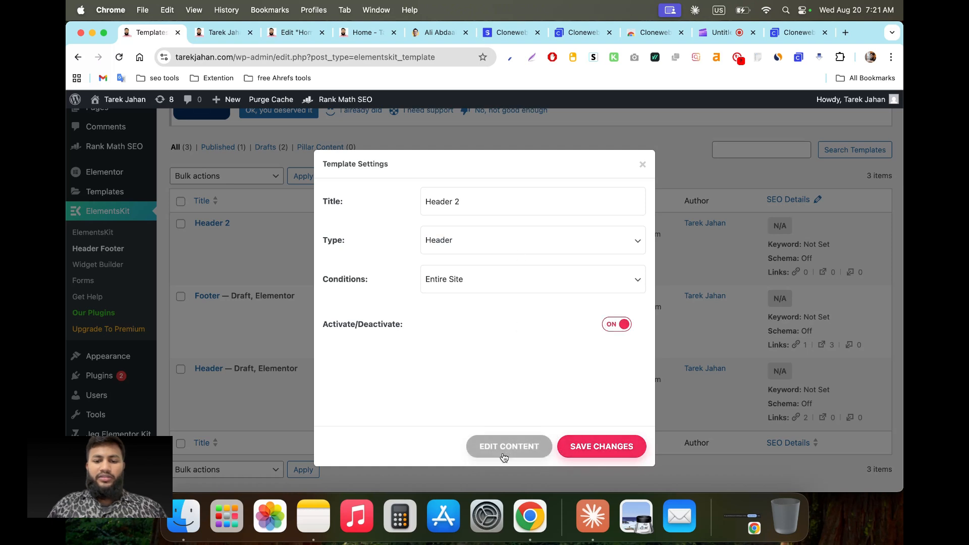
click(530, 447)
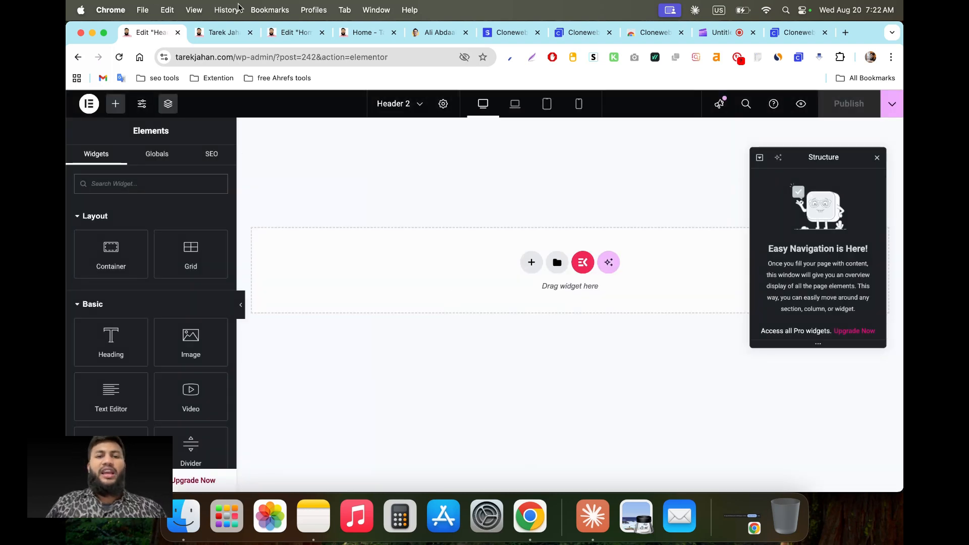
Step: Copy the Ali Abdaal header container again from the Home editor, then return to the Header 2 tab
click(373, 33)
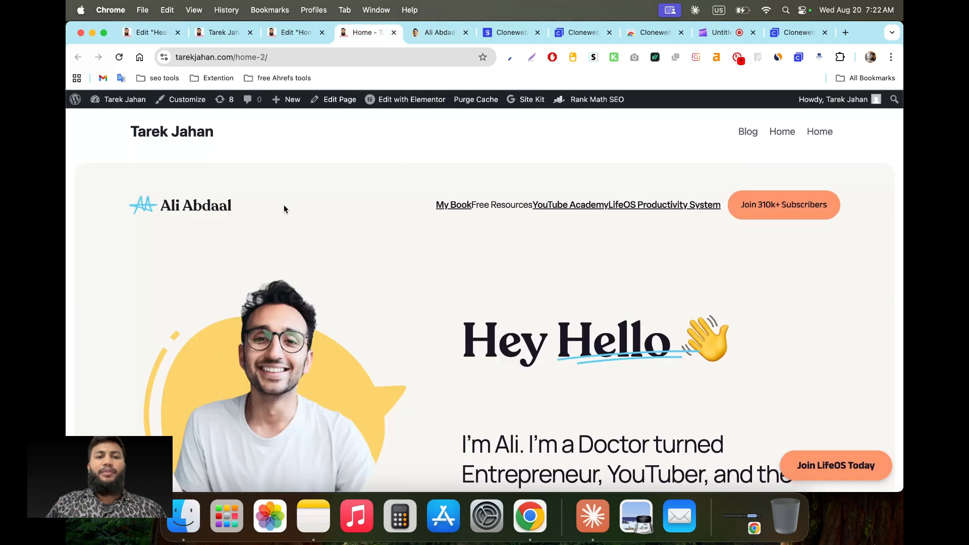
click(290, 33)
right_click(372, 198)
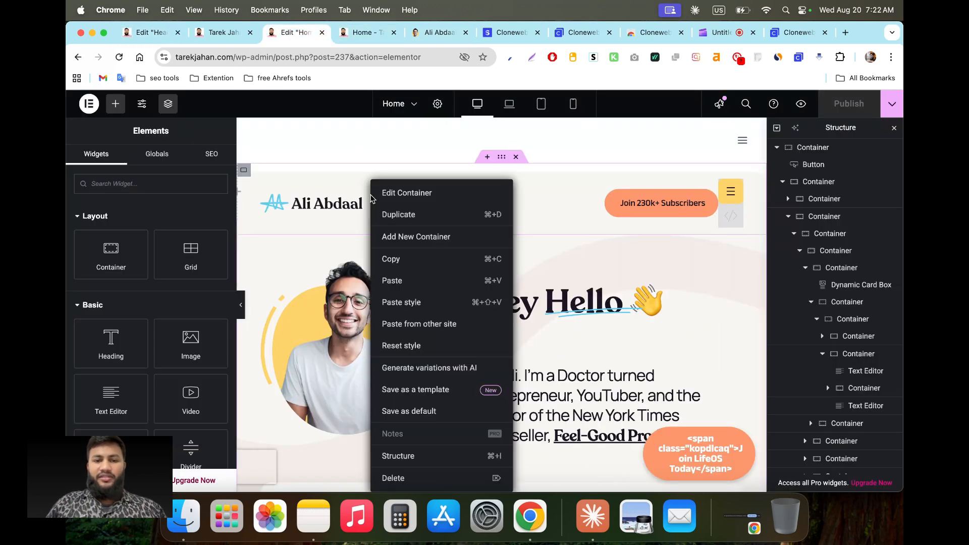
click(392, 259)
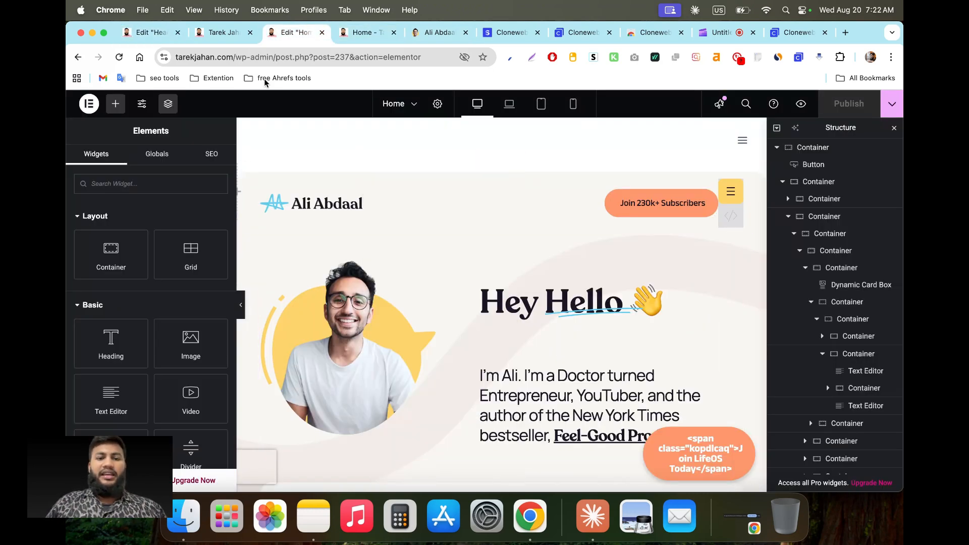
click(217, 33)
Step: Paste the copied Ali Abdaal header into the empty Header 2 template
click(166, 34)
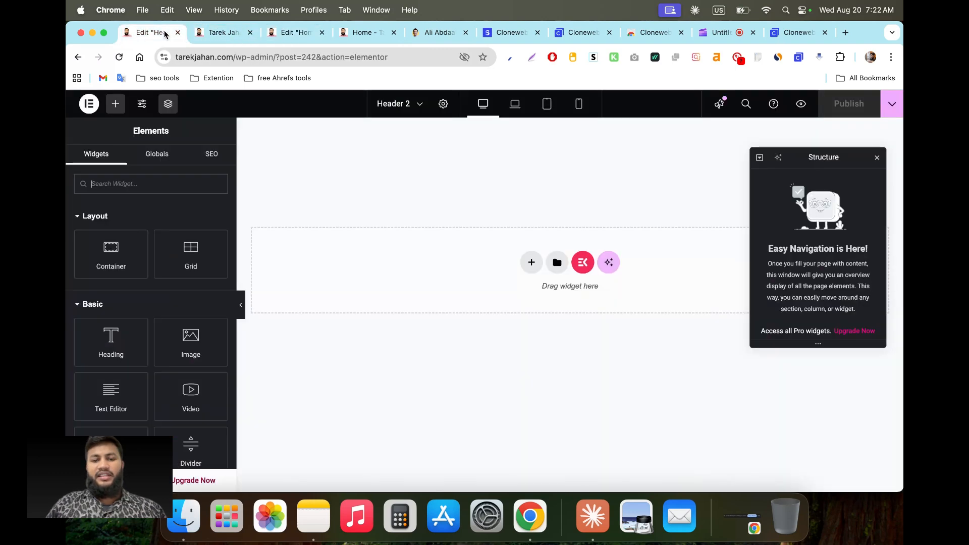
right_click(468, 260)
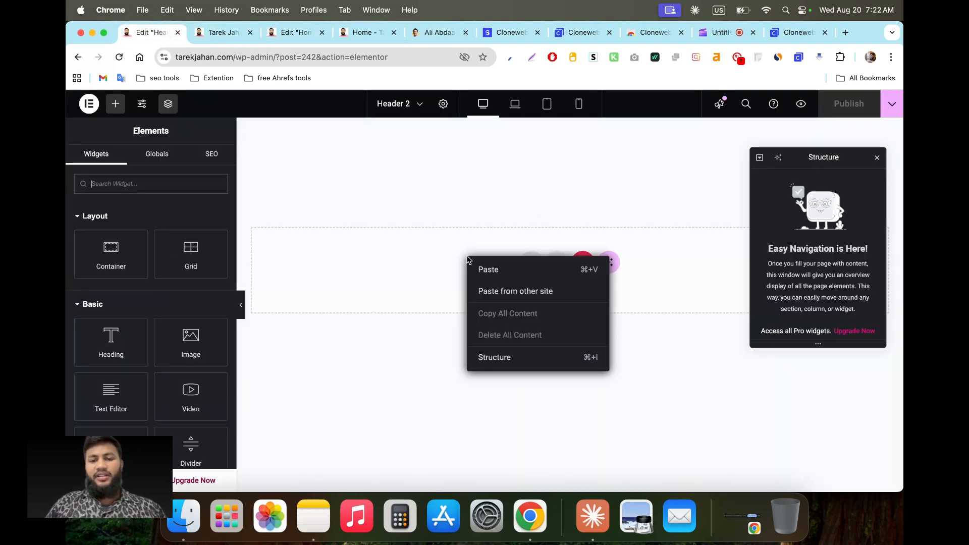
click(493, 269)
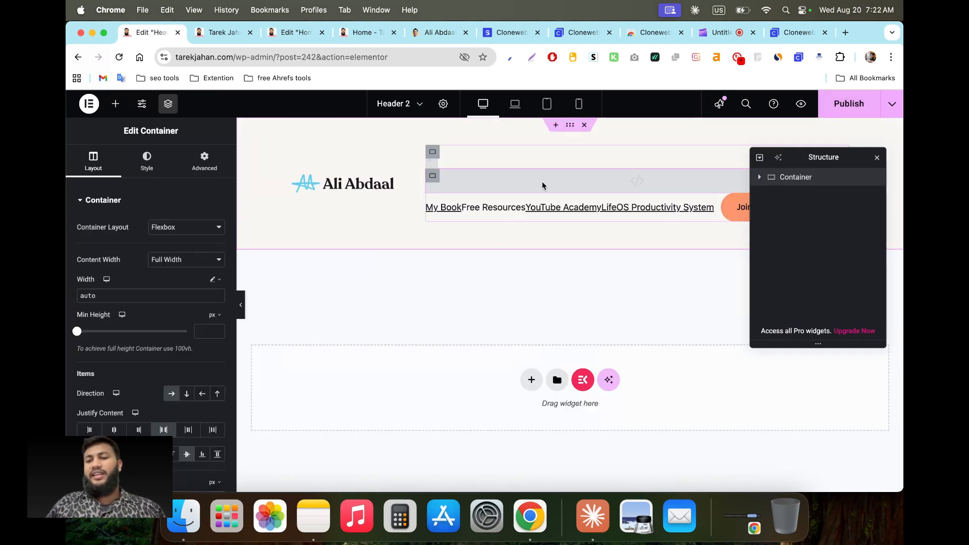
Step: Delete the leftover HTML widget from the header and publish Header 2
click(592, 188)
right_click(591, 188)
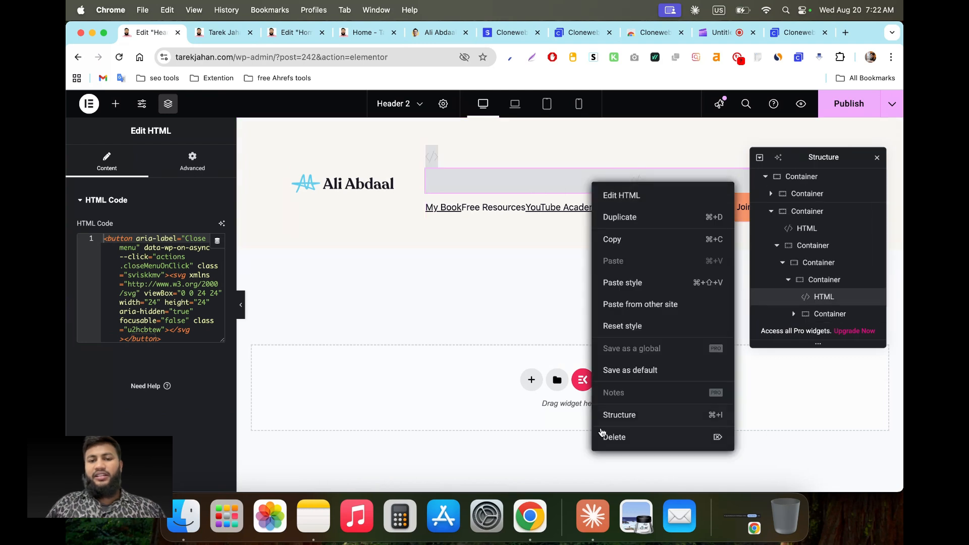
click(611, 438)
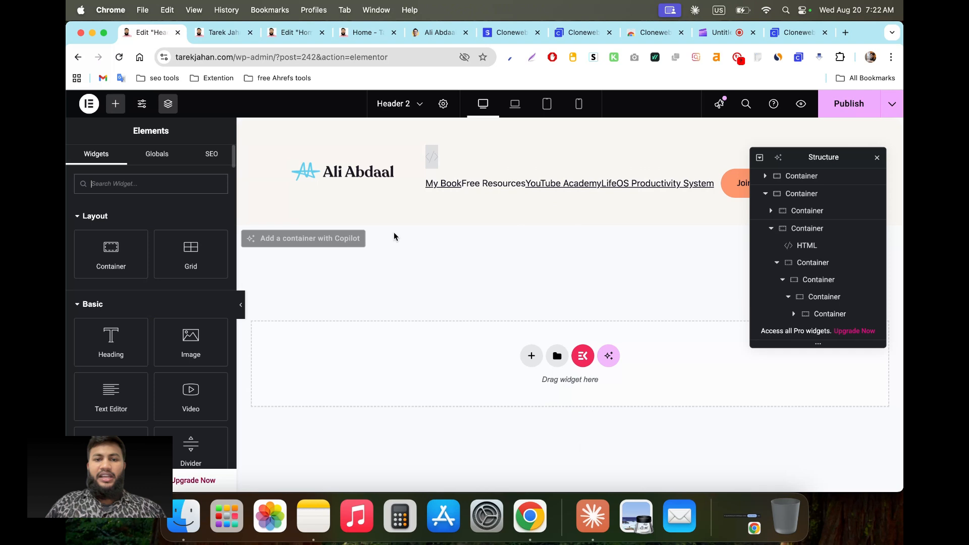
click(861, 103)
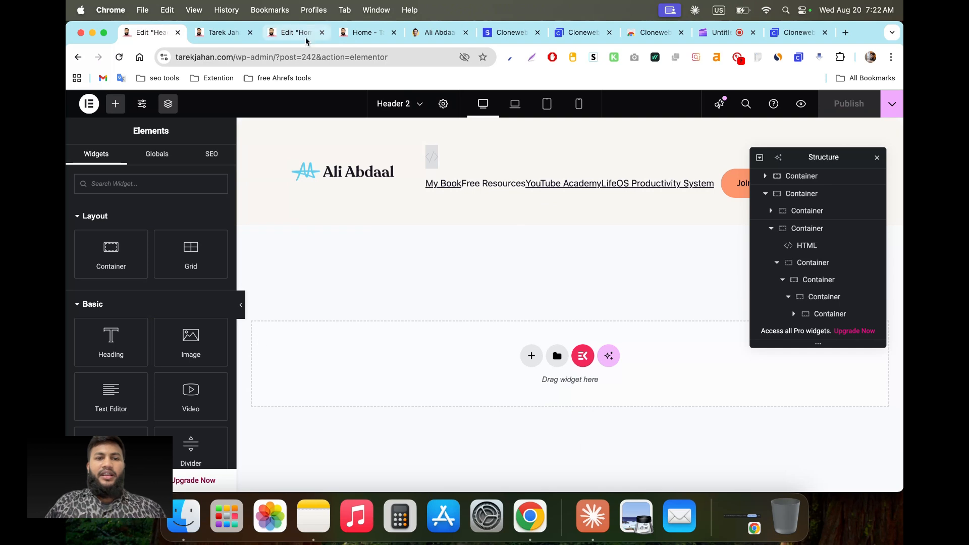
Step: On the Home page, delete the cloned header container and the empty containers left behind
click(280, 40)
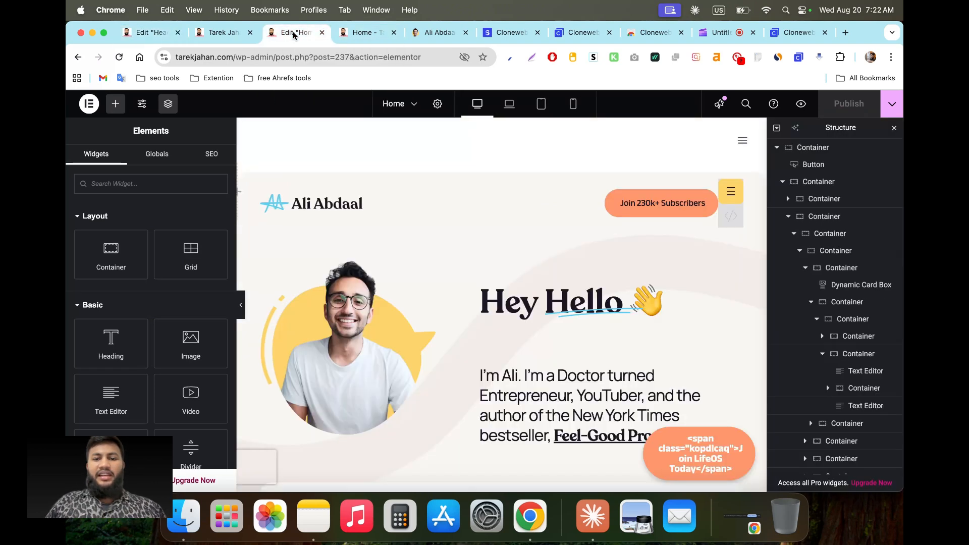
right_click(456, 211)
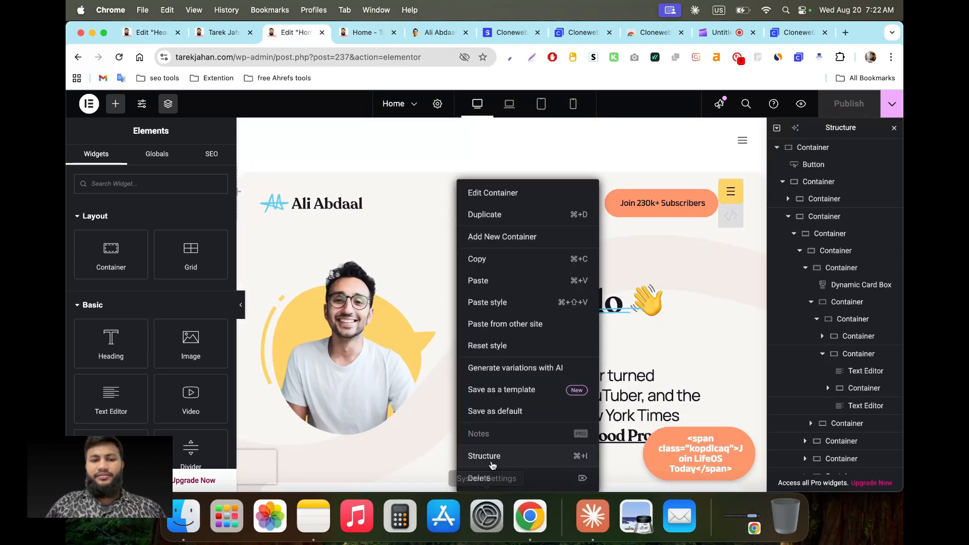
click(487, 478)
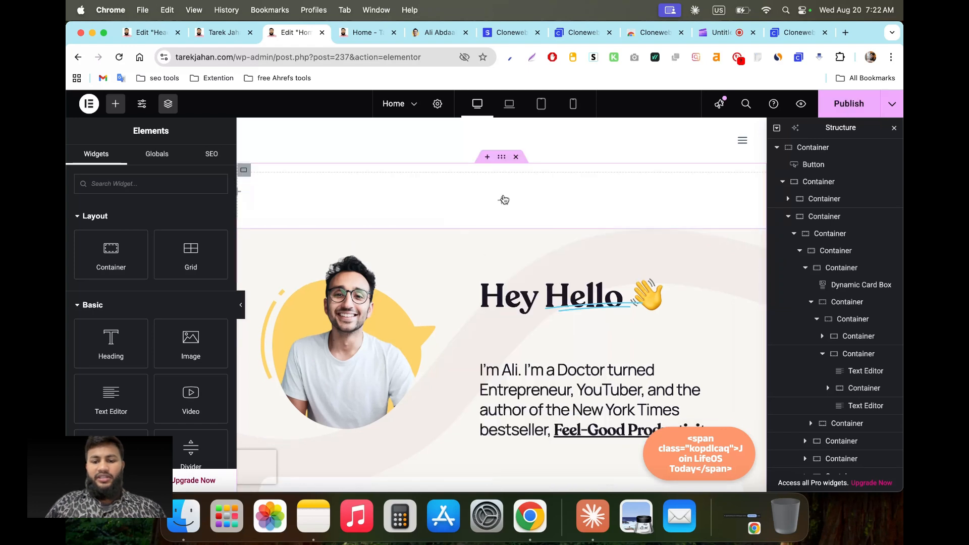
right_click(504, 200)
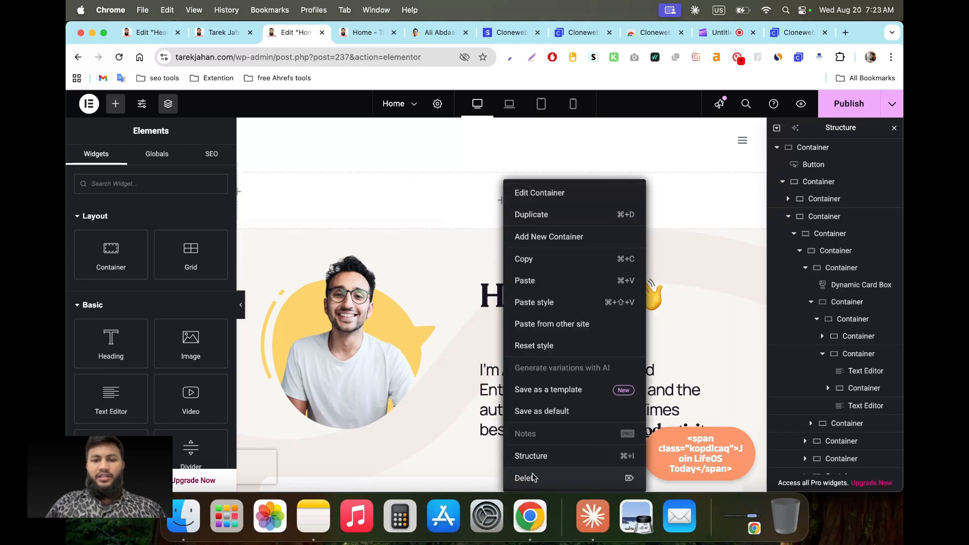
click(533, 478)
right_click(501, 196)
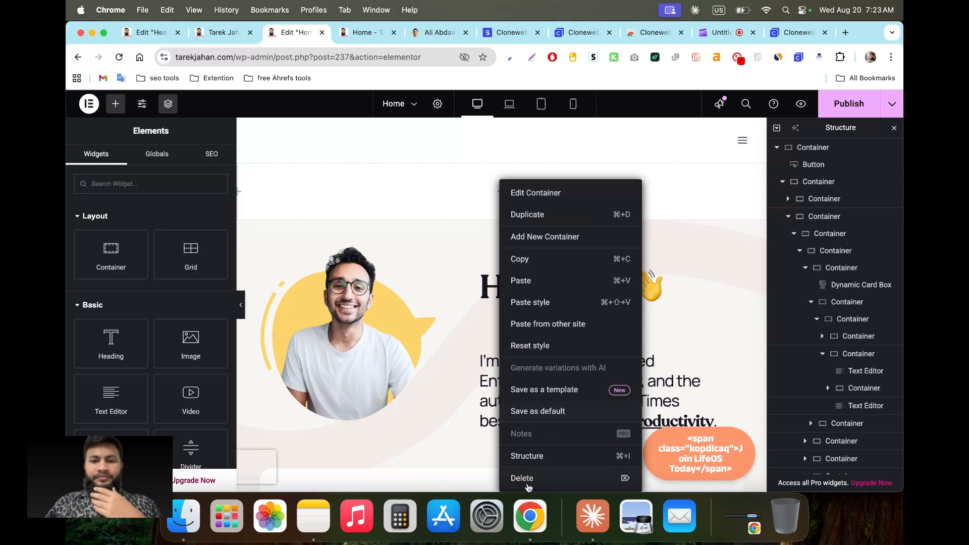
click(528, 479)
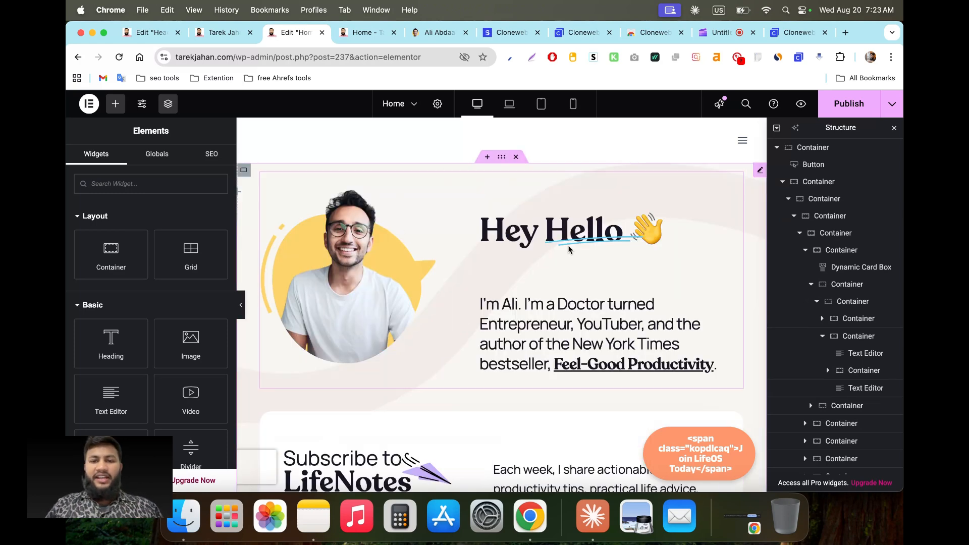
Step: Remove the sticky Join LifeOS Today banner from Home and publish the page
scroll(429, 289, down, 2)
scroll(430, 292, up, 2)
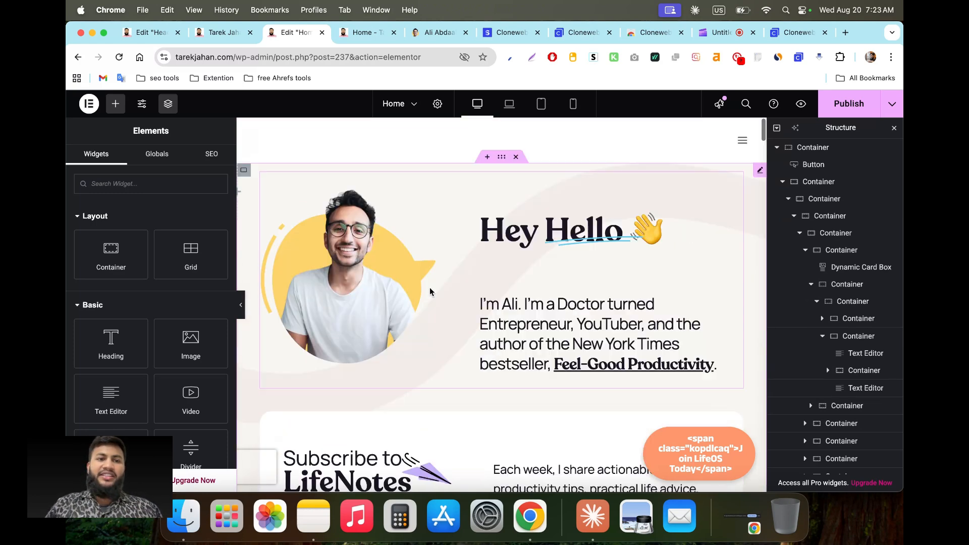
click(161, 33)
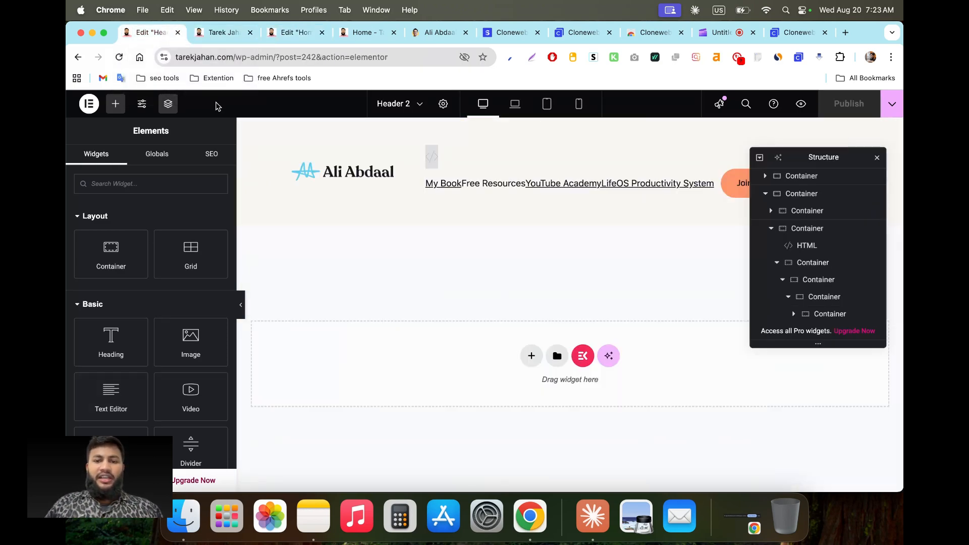
click(300, 34)
click(837, 110)
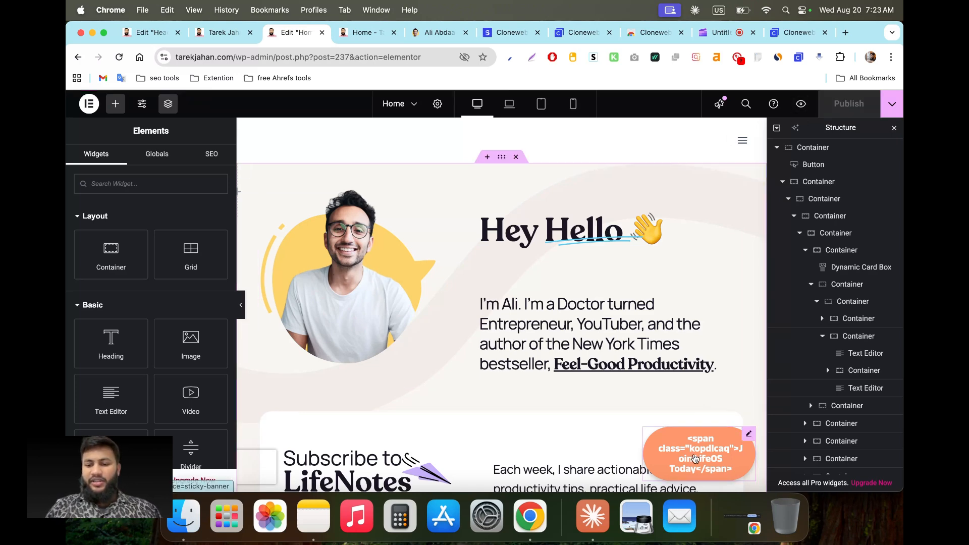
right_click(696, 459)
click(710, 480)
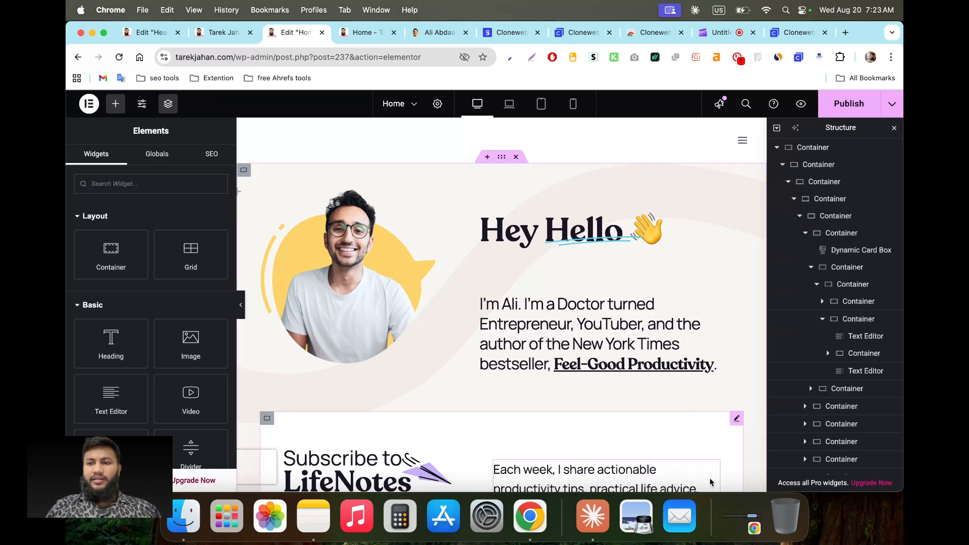
click(839, 105)
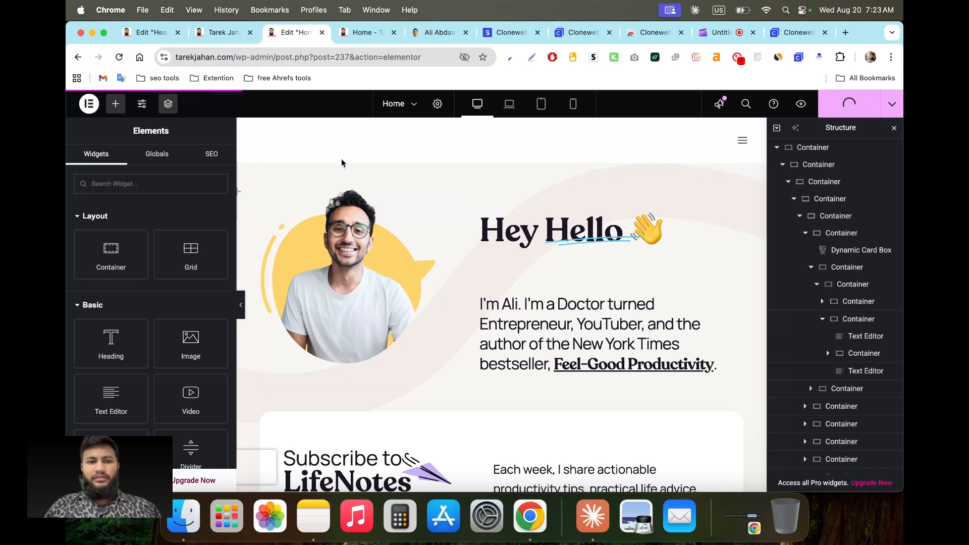
Step: Reload the live home-2 page and scroll to check the new header
click(361, 33)
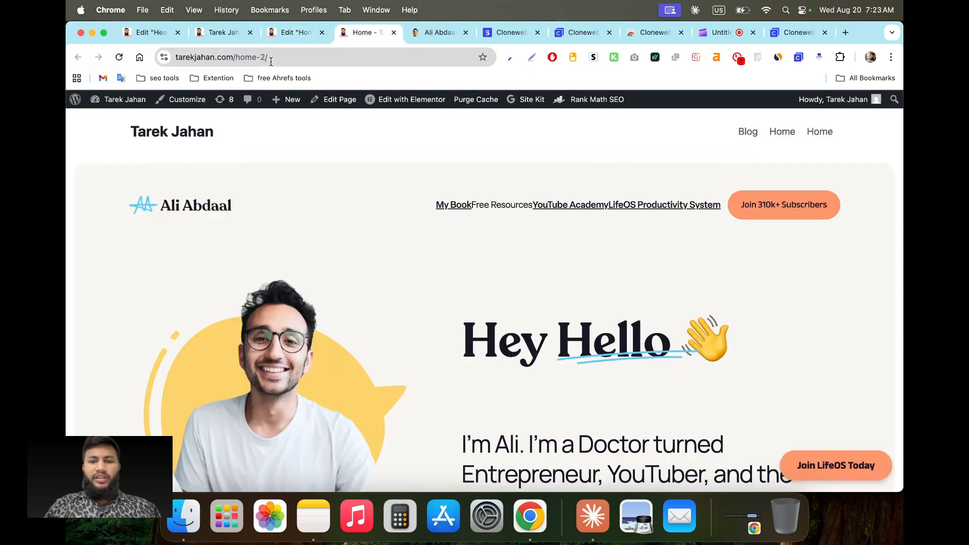
click(262, 59)
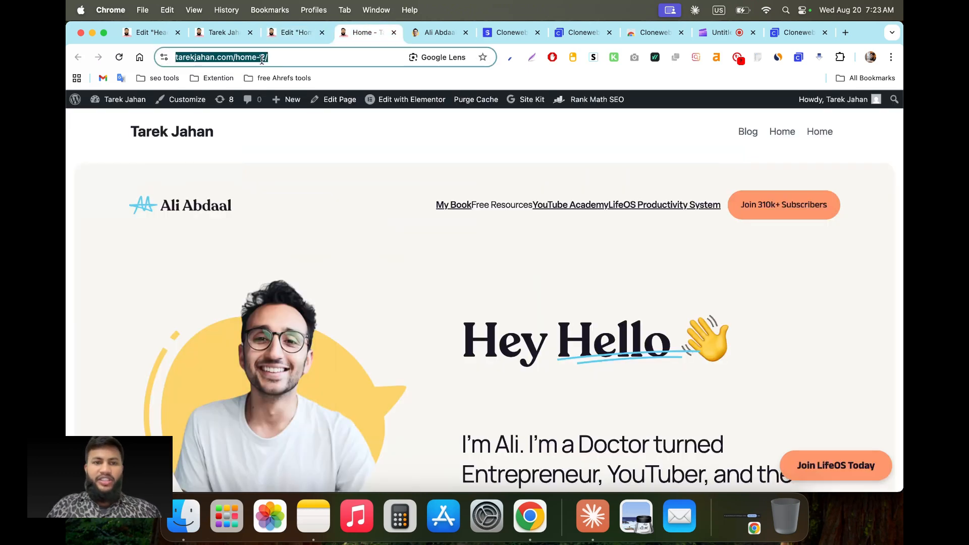
key(Return)
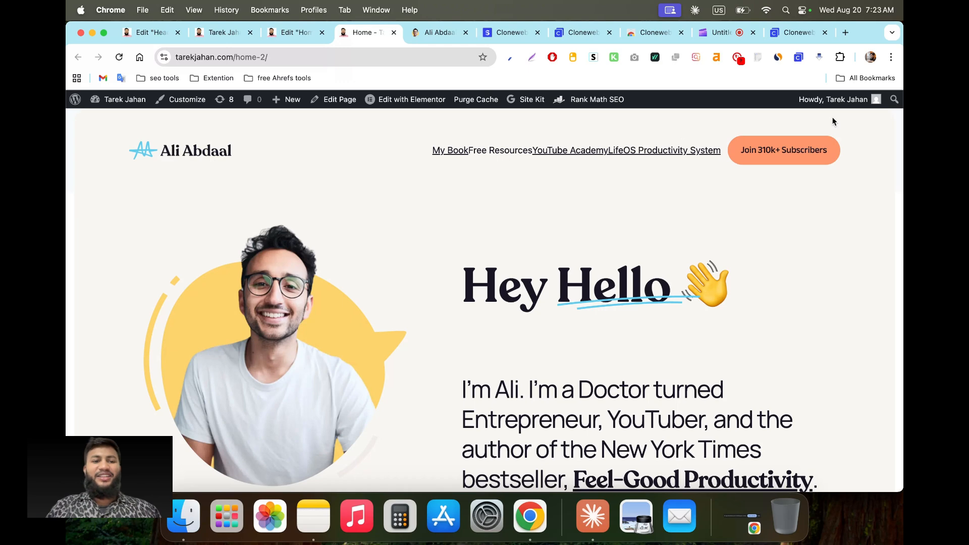
scroll(271, 260, down, 10)
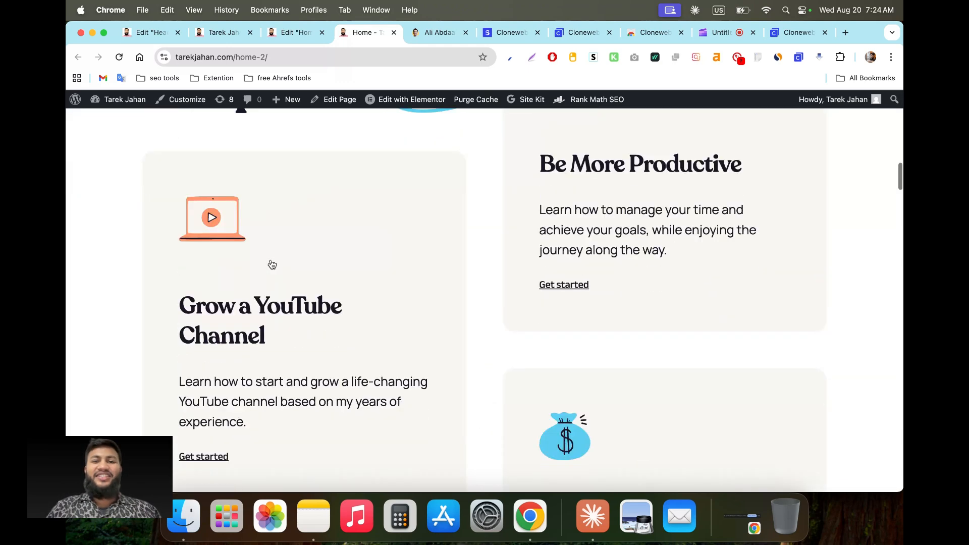
Step: Compare the cloned home-2 page against the original aliabdaal.com homepage
click(448, 33)
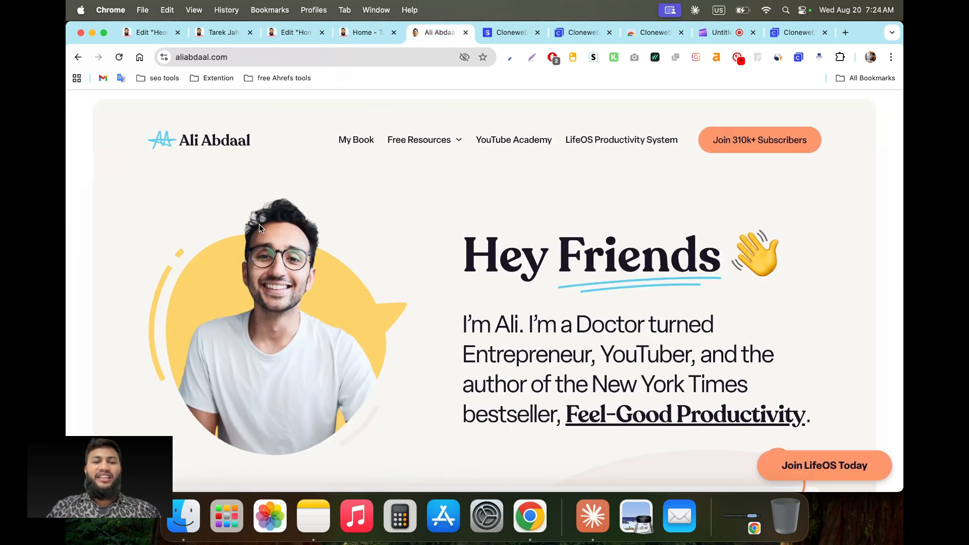
key(ctrl+shift+Tab)
scroll(224, 253, down, 5)
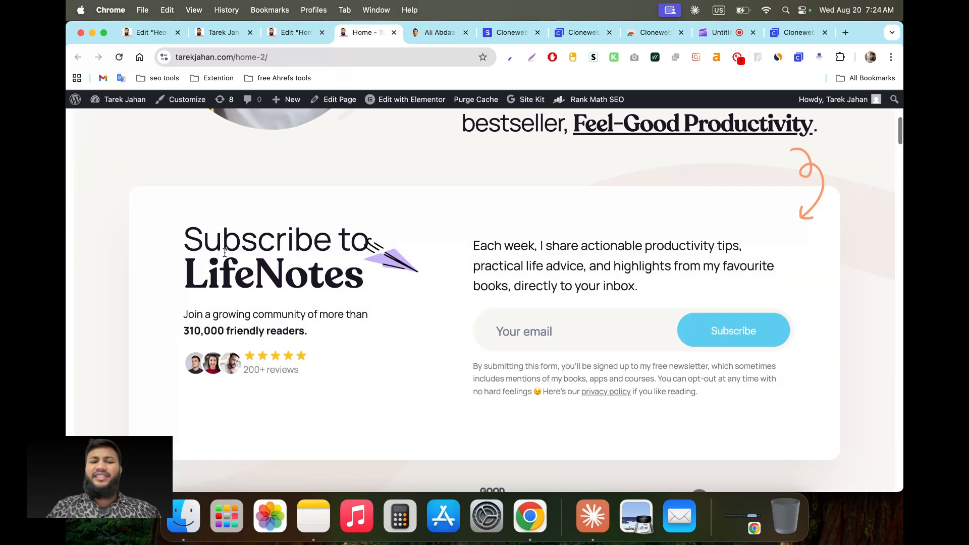
scroll(224, 252, up, 5)
scroll(224, 252, down, 5)
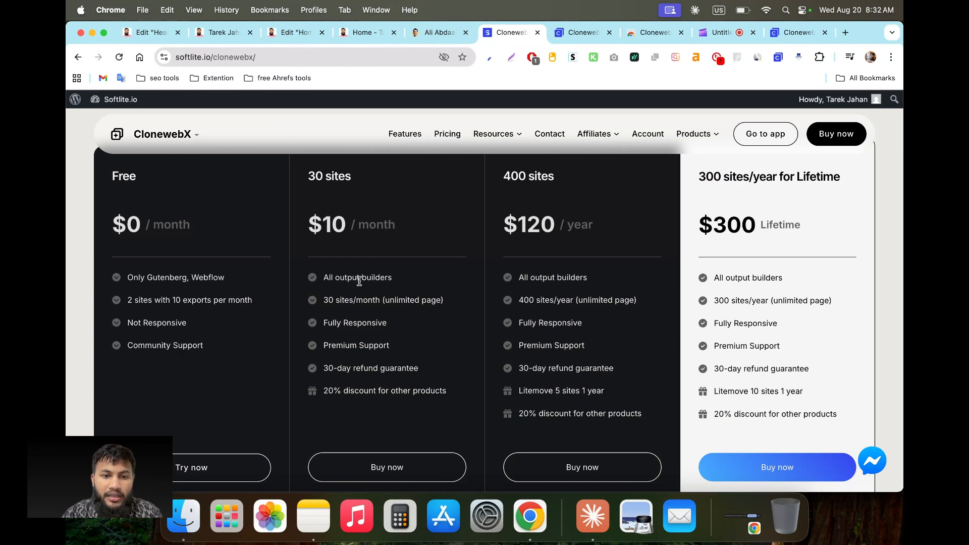
drag(308, 224, 399, 227)
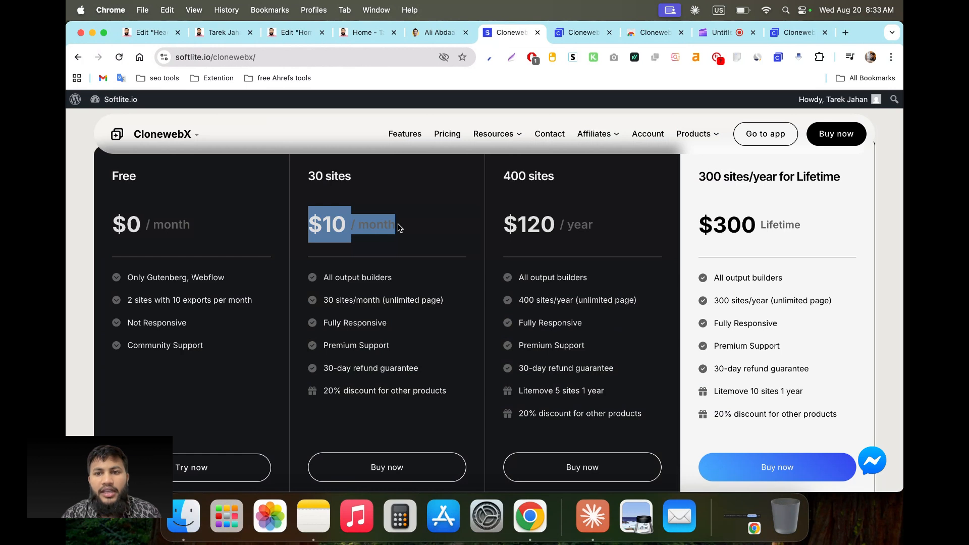
click(360, 300)
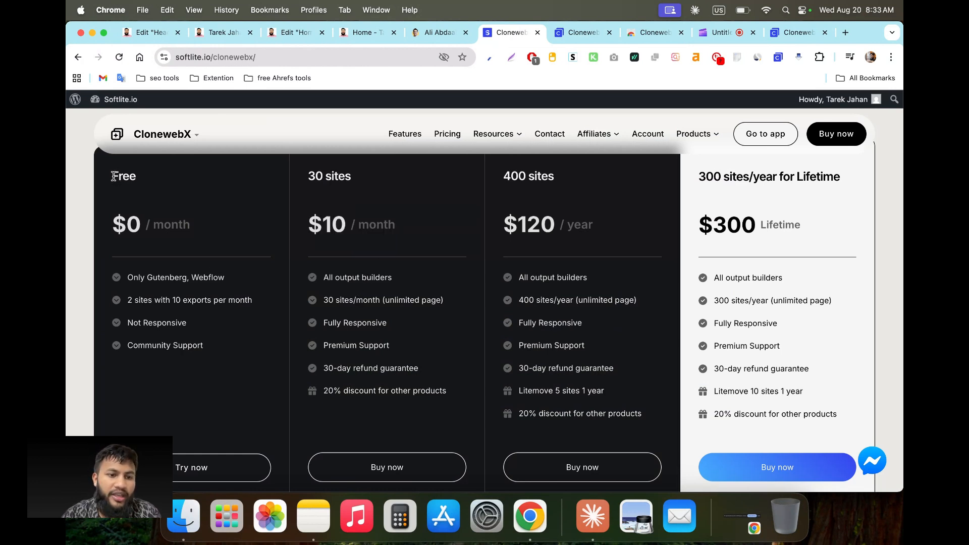
drag(113, 175, 153, 253)
double_click(138, 299)
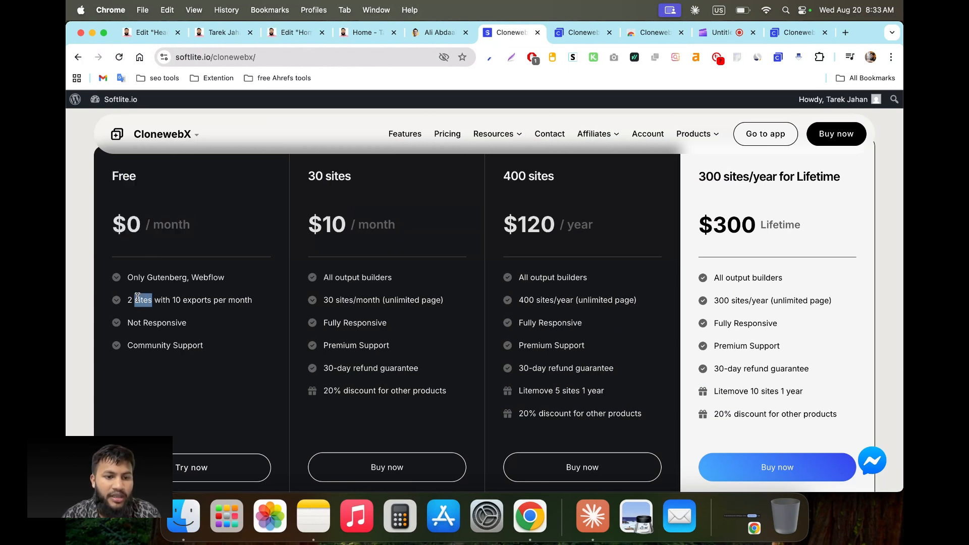
triple_click(189, 301)
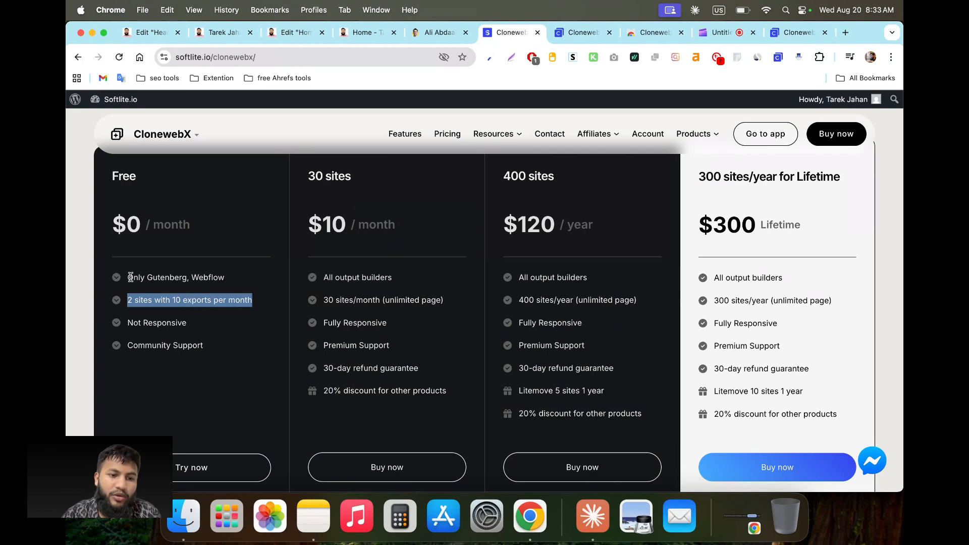
drag(128, 278, 220, 276)
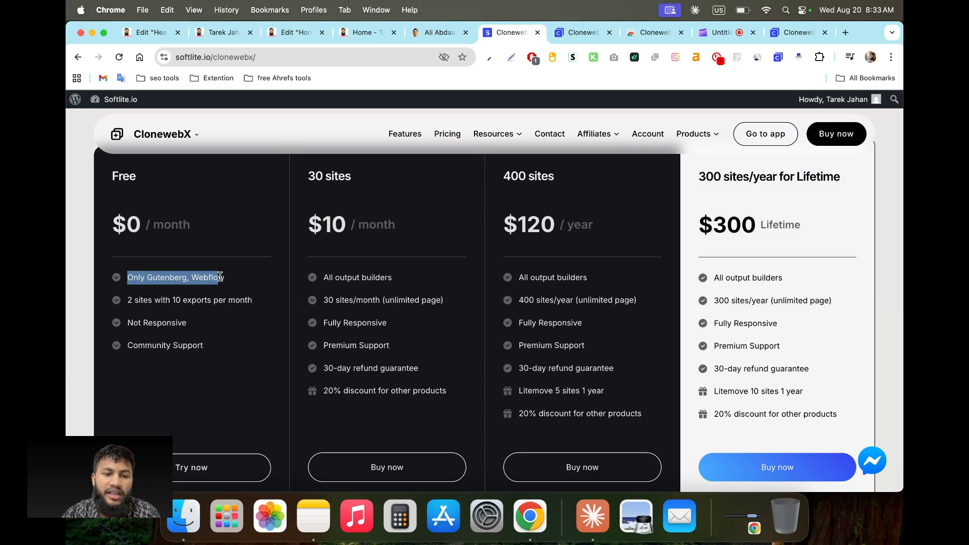
click(225, 279)
drag(225, 280, 126, 279)
click(191, 288)
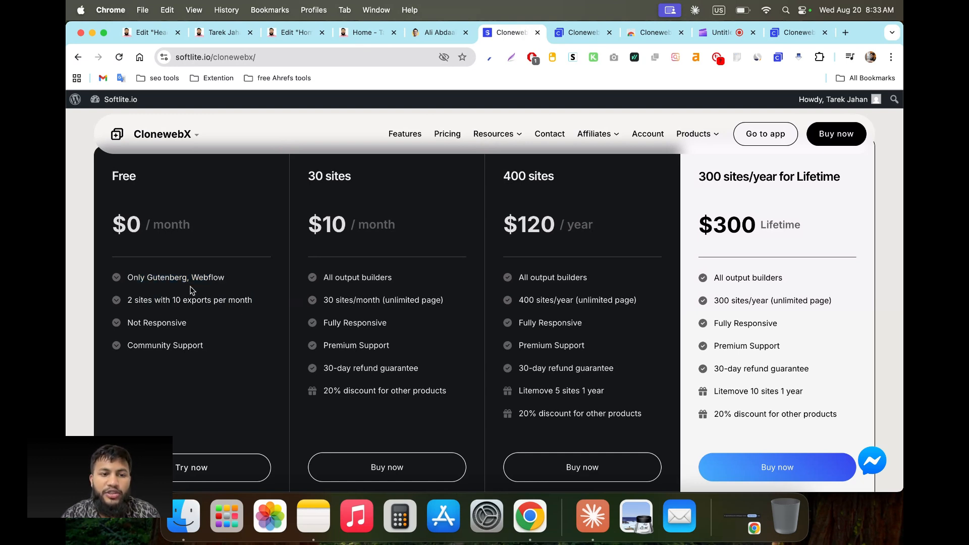
drag(129, 278, 255, 288)
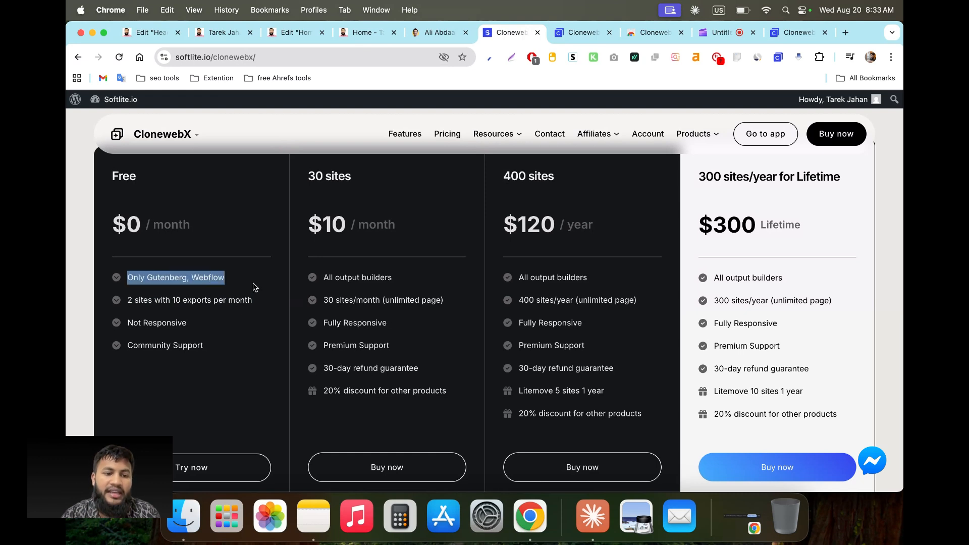
click(205, 306)
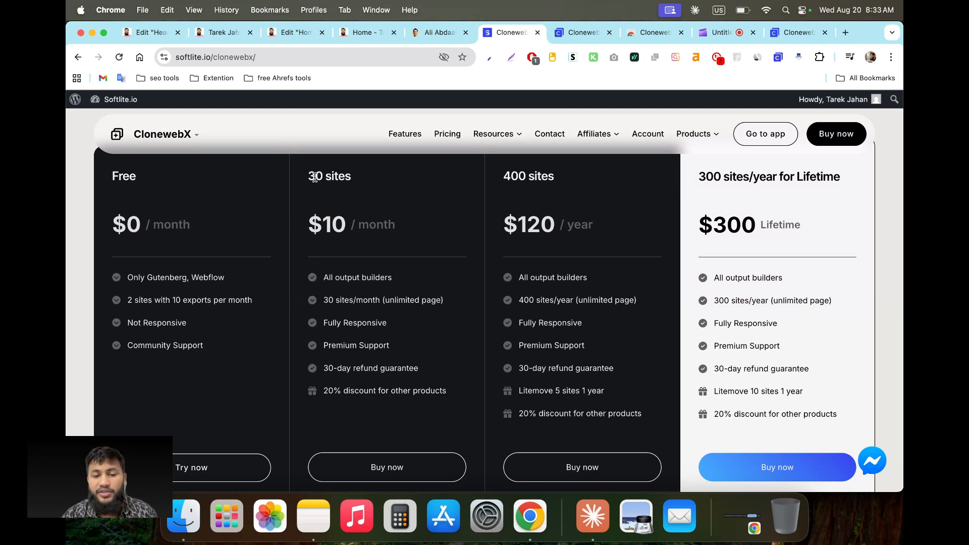
drag(311, 176, 352, 250)
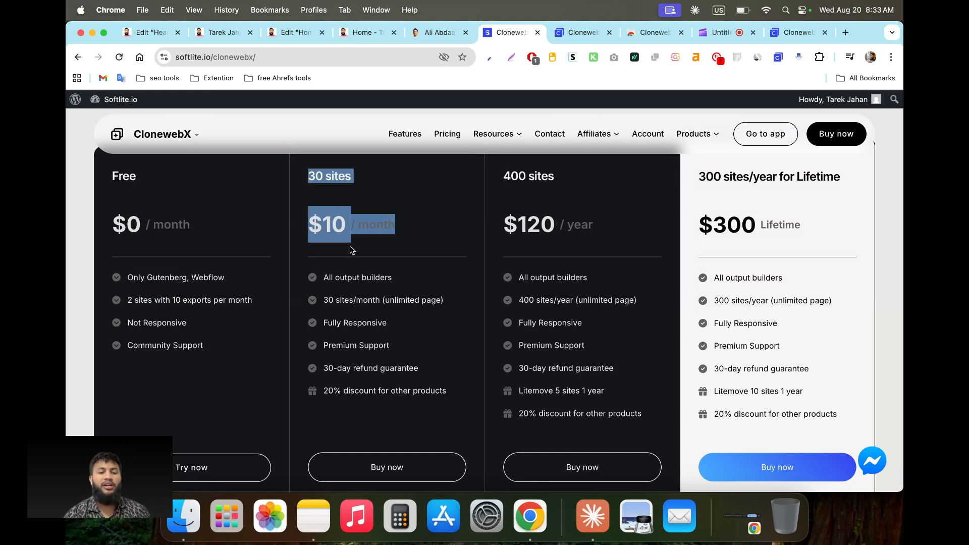
click(362, 299)
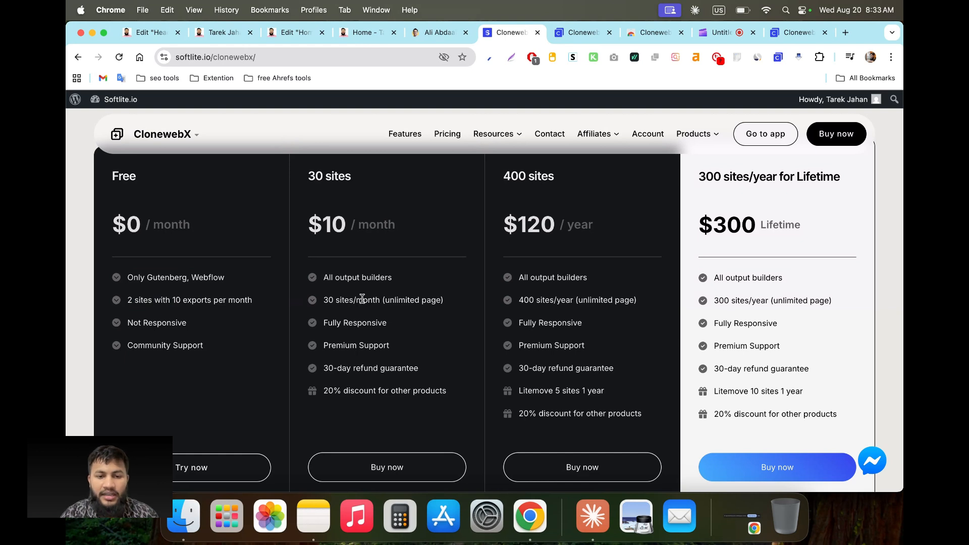
drag(324, 300, 356, 299)
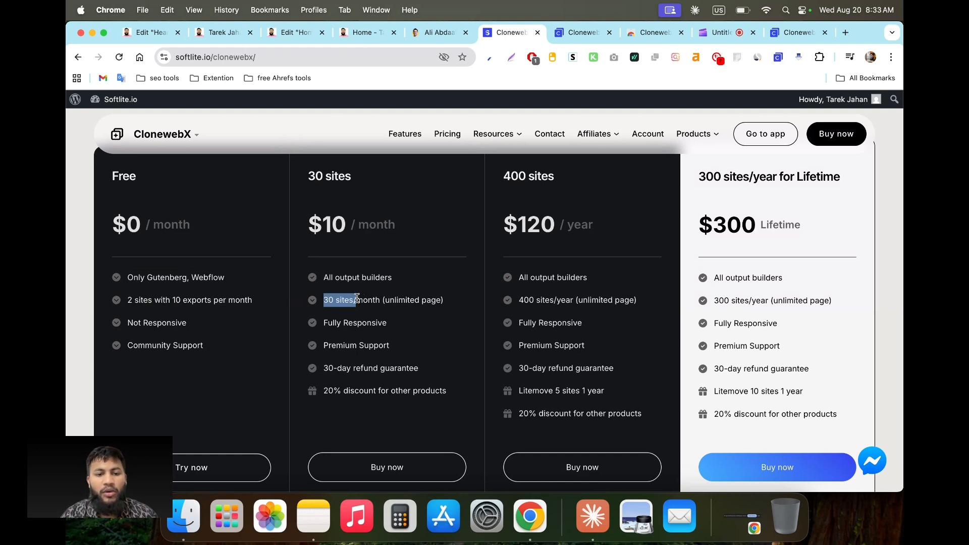